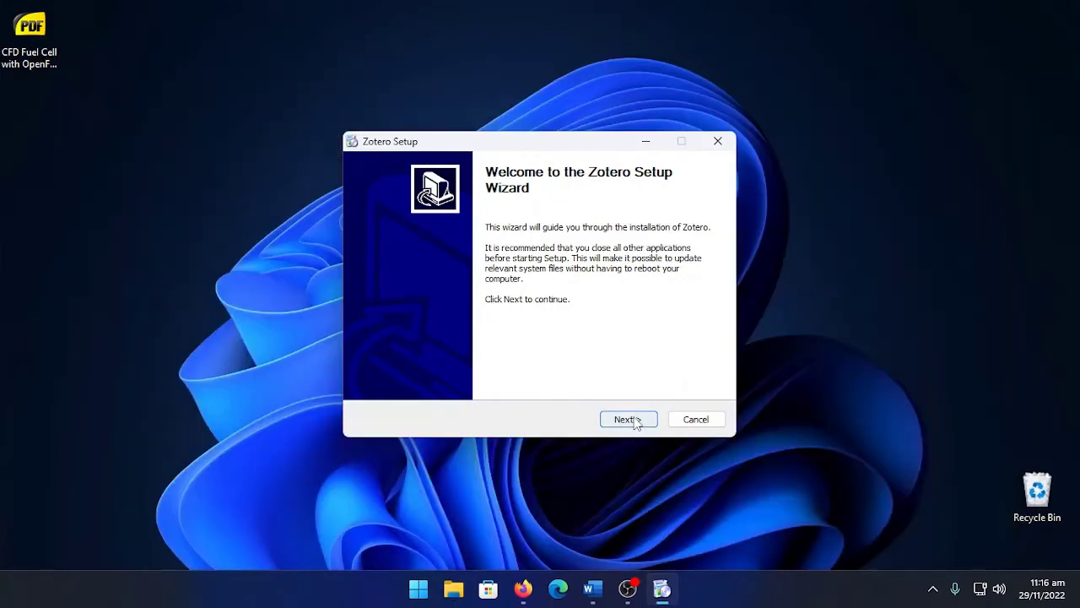
- Install Zotero with the Standard setup type in the proposed location and launch it
{"action": "left_click", "coordinate": [632, 419]}
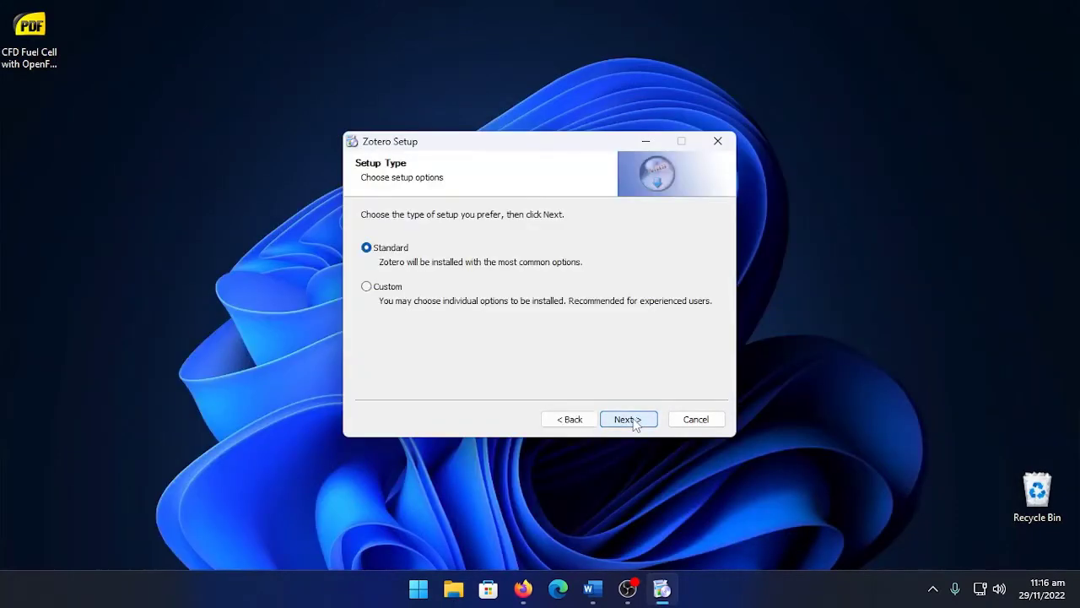
{"action": "left_click", "coordinate": [635, 422]}
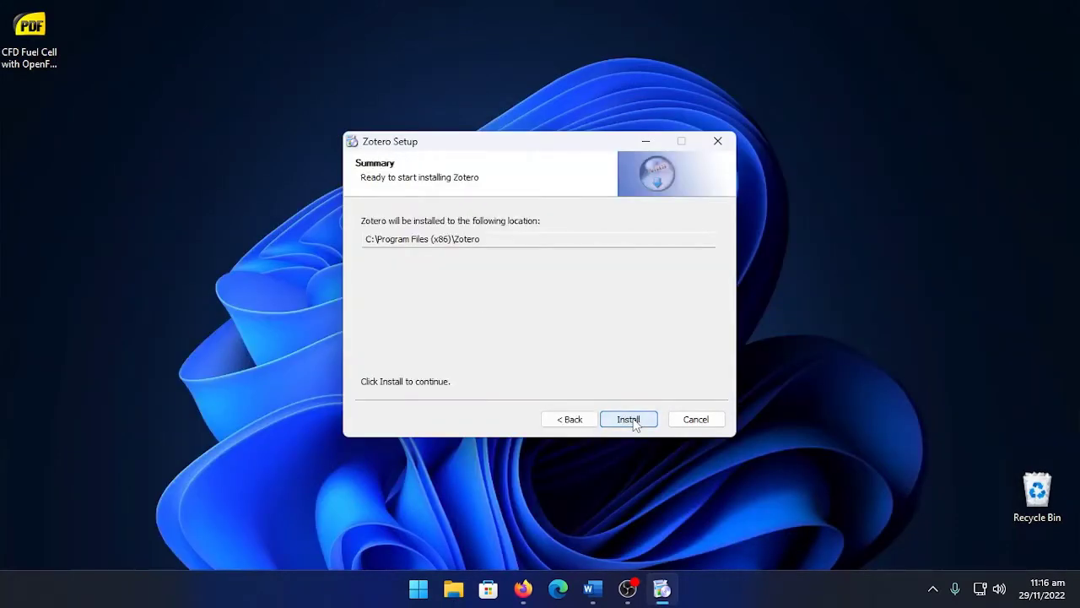
{"action": "left_click", "coordinate": [629, 420]}
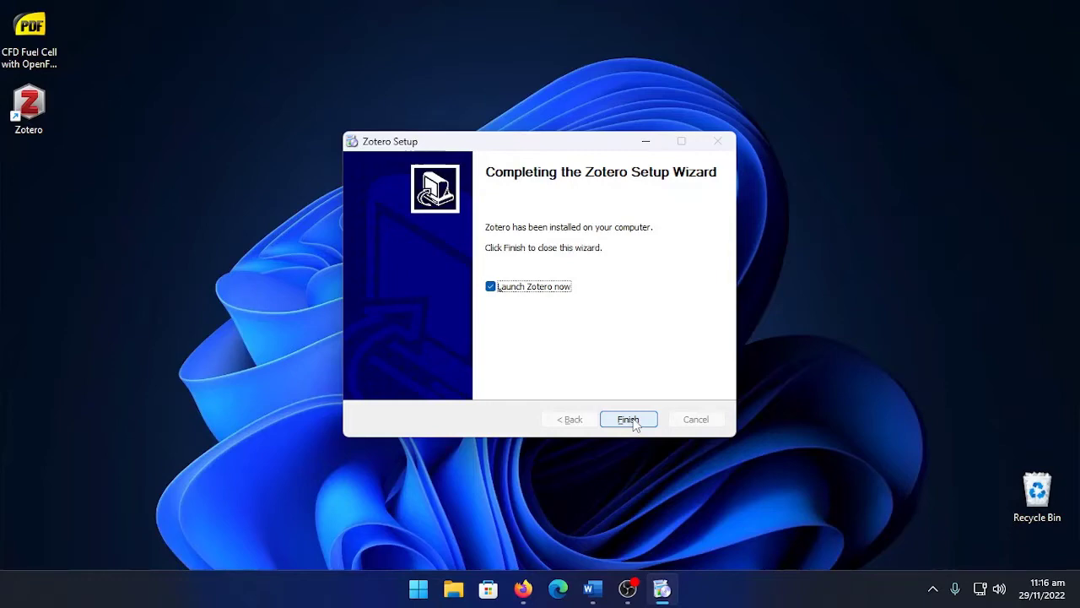
{"action": "left_click", "coordinate": [632, 421]}
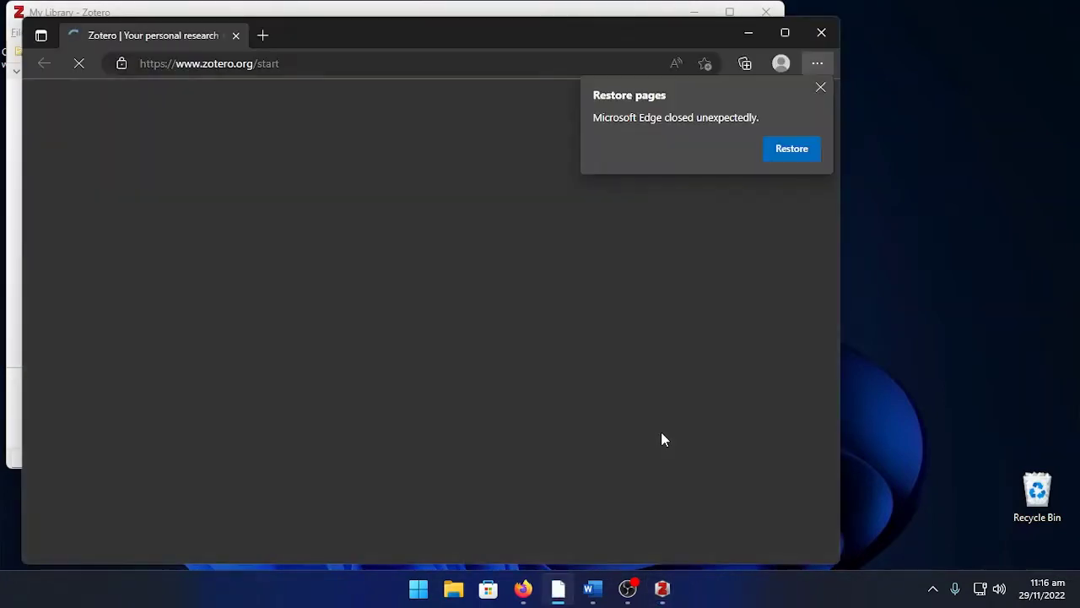
- Dismiss the browser's restore pages prompt and close the Zotero start page
{"action": "left_click", "coordinate": [822, 88]}
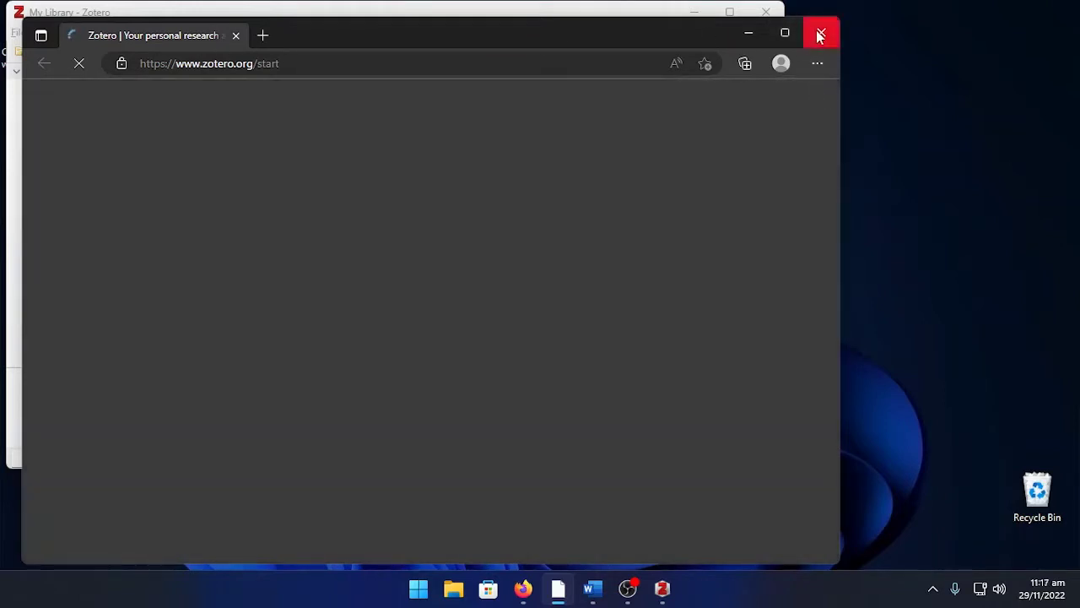
{"action": "left_click", "coordinate": [821, 33]}
- View the Java download page linked in the LibreOffice plugin wizard, close it, and cancel the plugin installation
{"action": "left_click", "coordinate": [673, 436]}
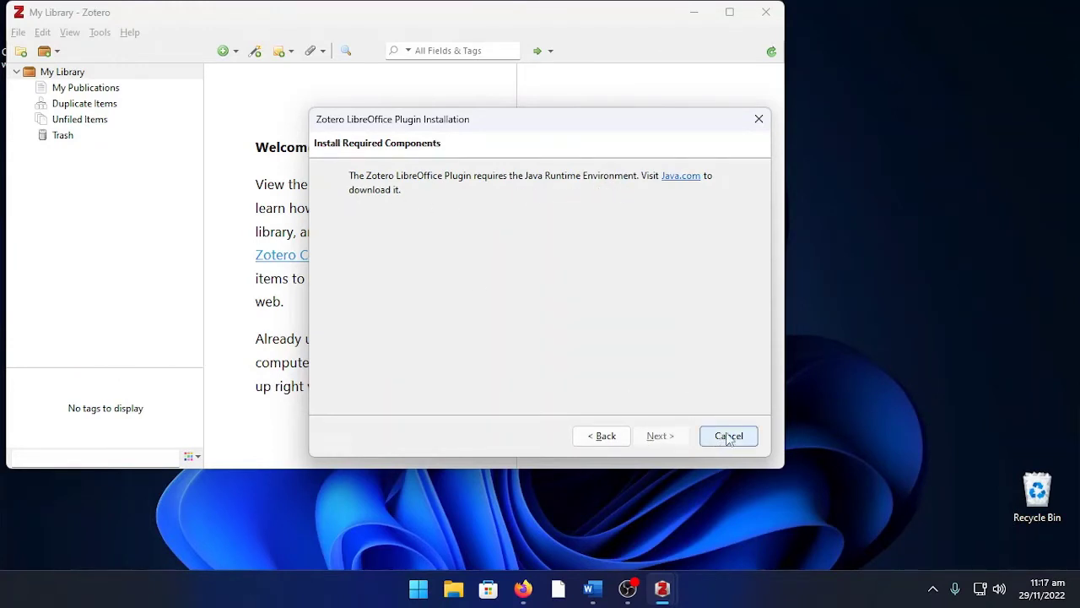
{"action": "left_click", "coordinate": [682, 177]}
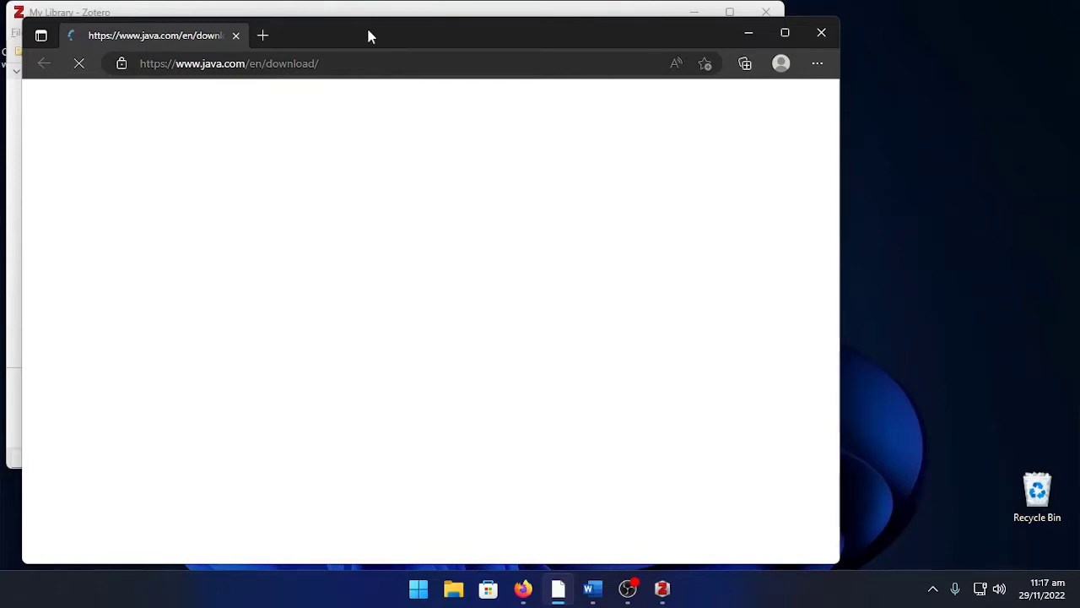
{"action": "left_click_drag", "start_coordinate": [369, 33], "coordinate": [485, 29]}
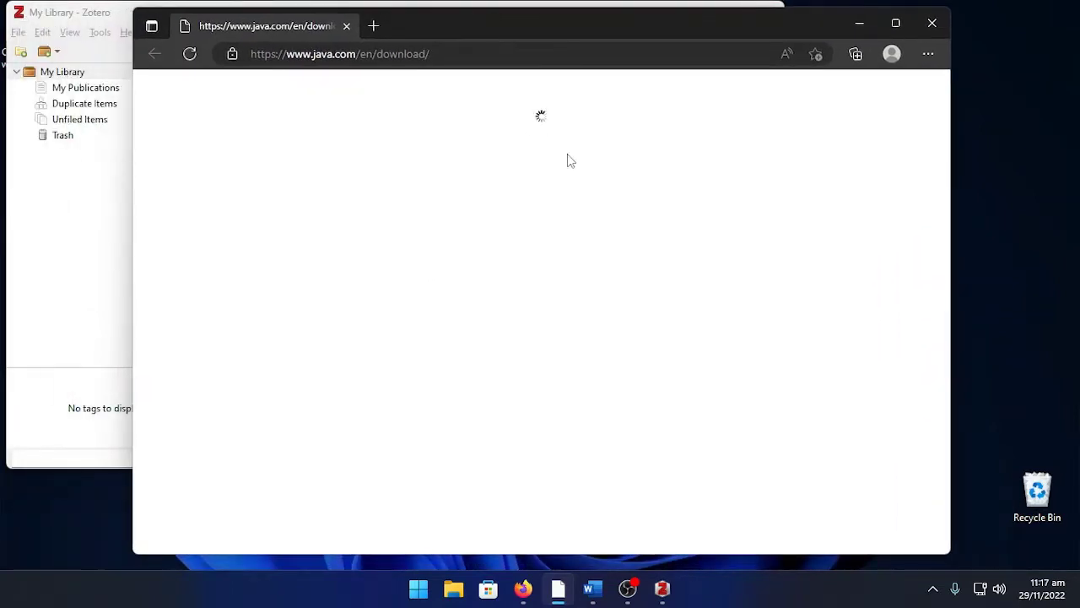
{"action": "left_click", "coordinate": [931, 23]}
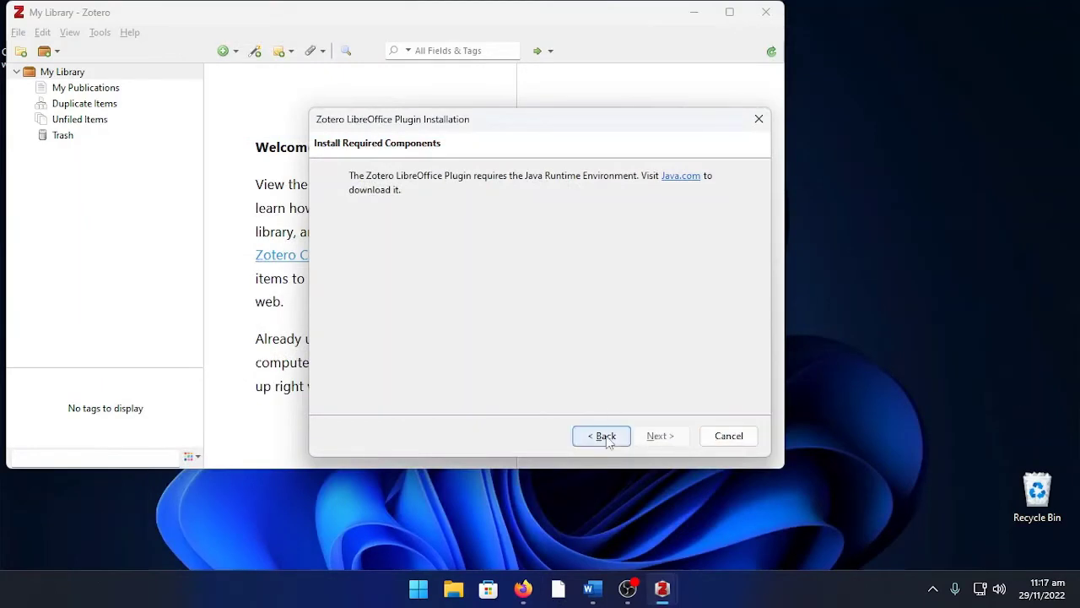
{"action": "left_click", "coordinate": [731, 436]}
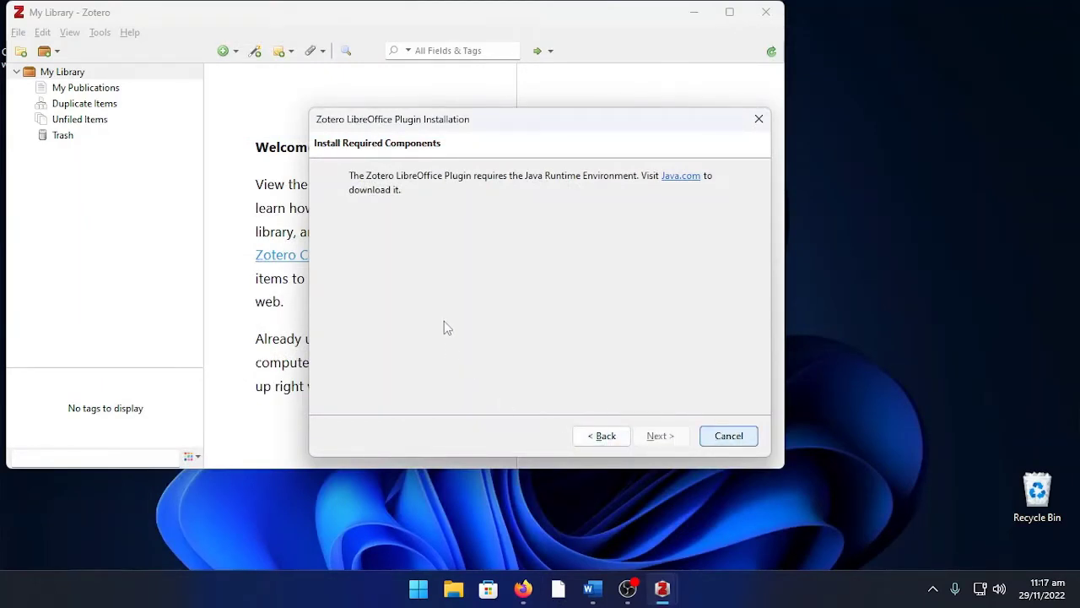
{"action": "left_click", "coordinate": [511, 309]}
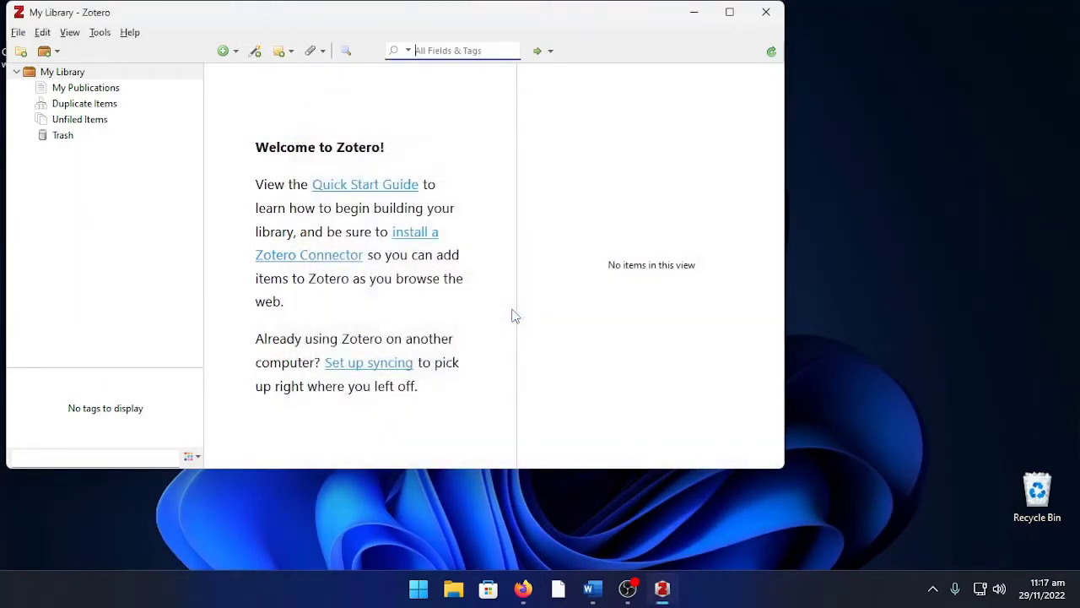
- Create a new collection named My Research in My Library
{"action": "left_click_drag", "start_coordinate": [378, 18], "coordinate": [549, 48]}
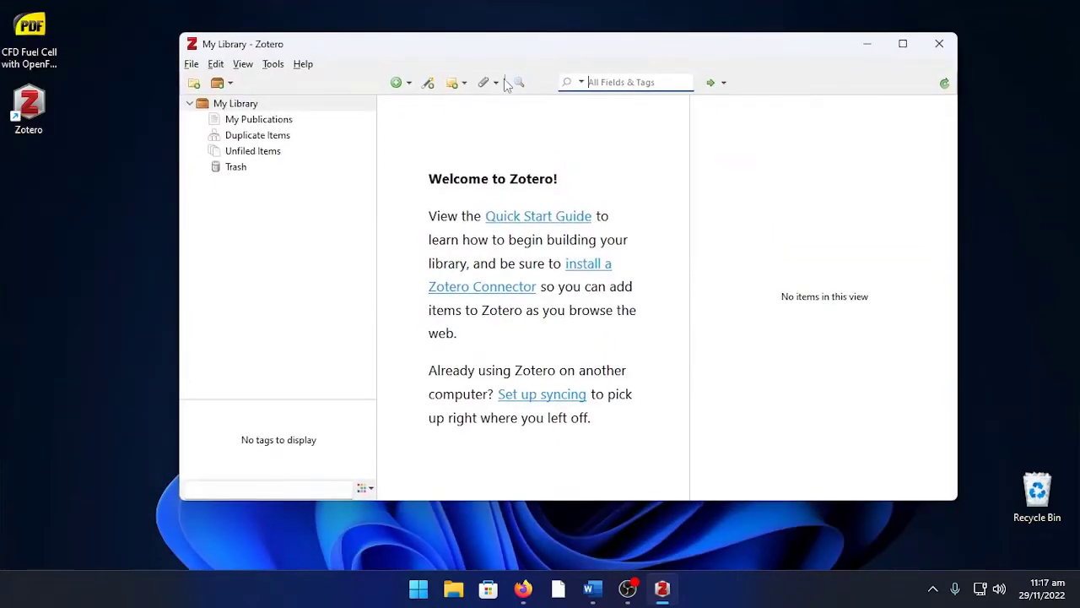
{"action": "right_click", "coordinate": [226, 104]}
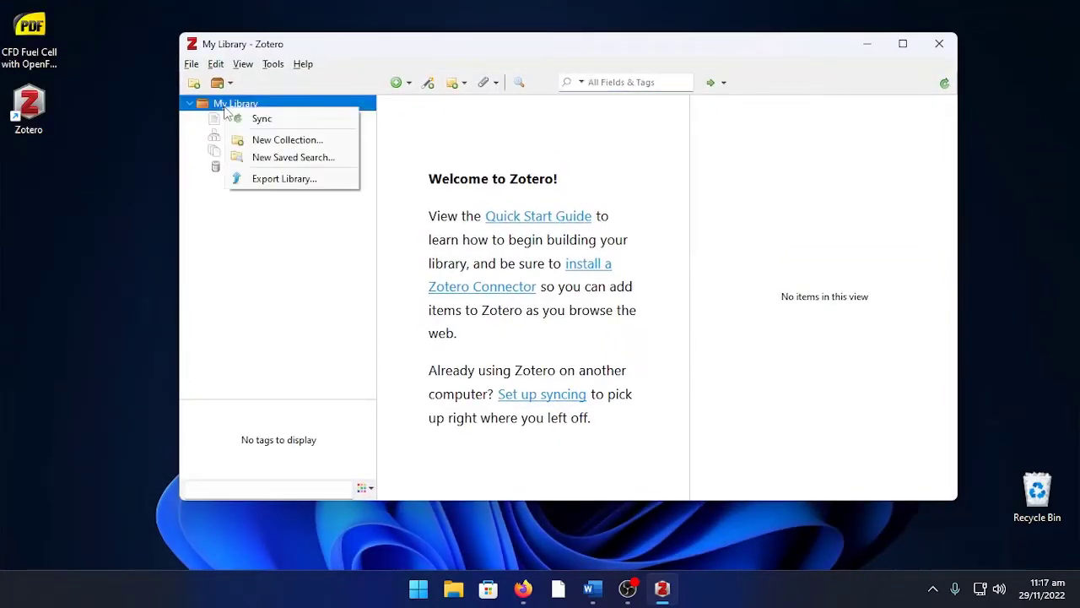
{"action": "left_click", "coordinate": [282, 141]}
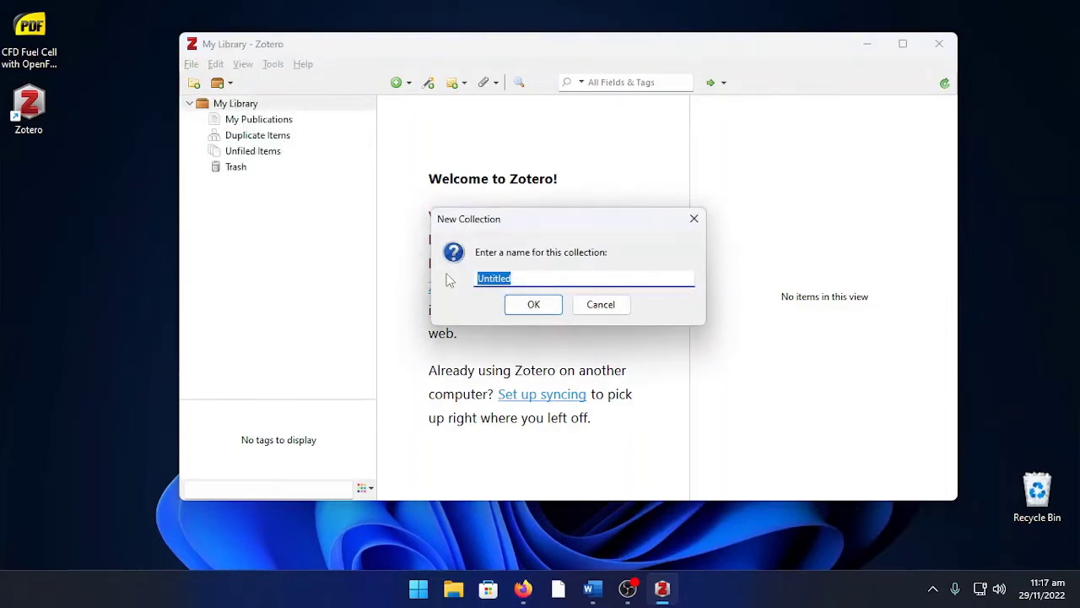
{"action": "type", "text": "R"}
{"action": "type", "text": "My"}
{"action": "left_click", "coordinate": [531, 305]}
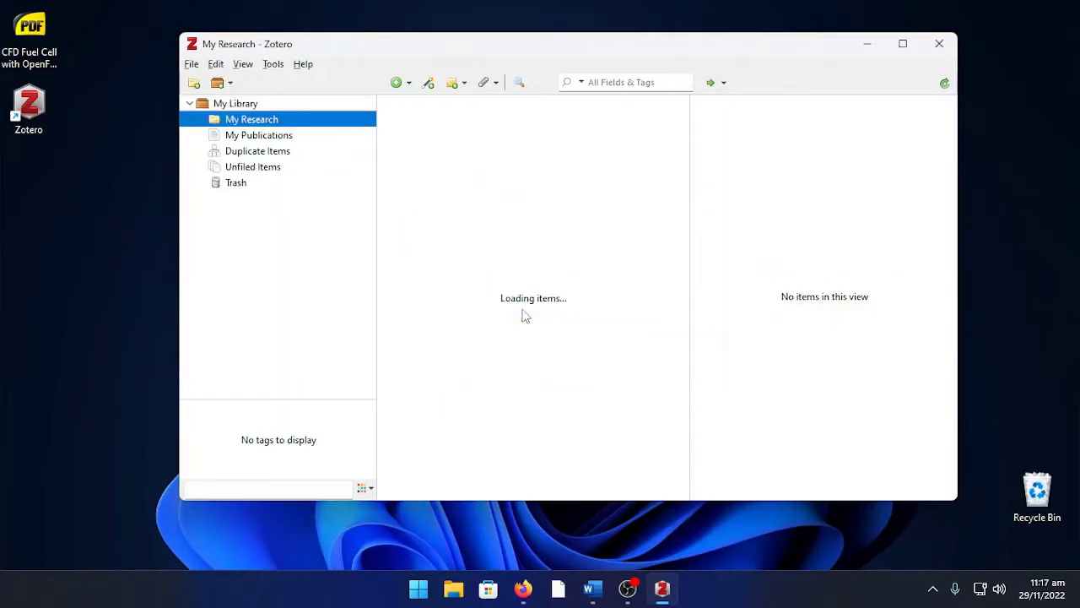
- Remove the Zotero shortcut from the desktop by moving it to the Recycle Bin
{"action": "left_click_drag", "start_coordinate": [499, 51], "coordinate": [543, 62]}
{"action": "left_click", "coordinate": [30, 38]}
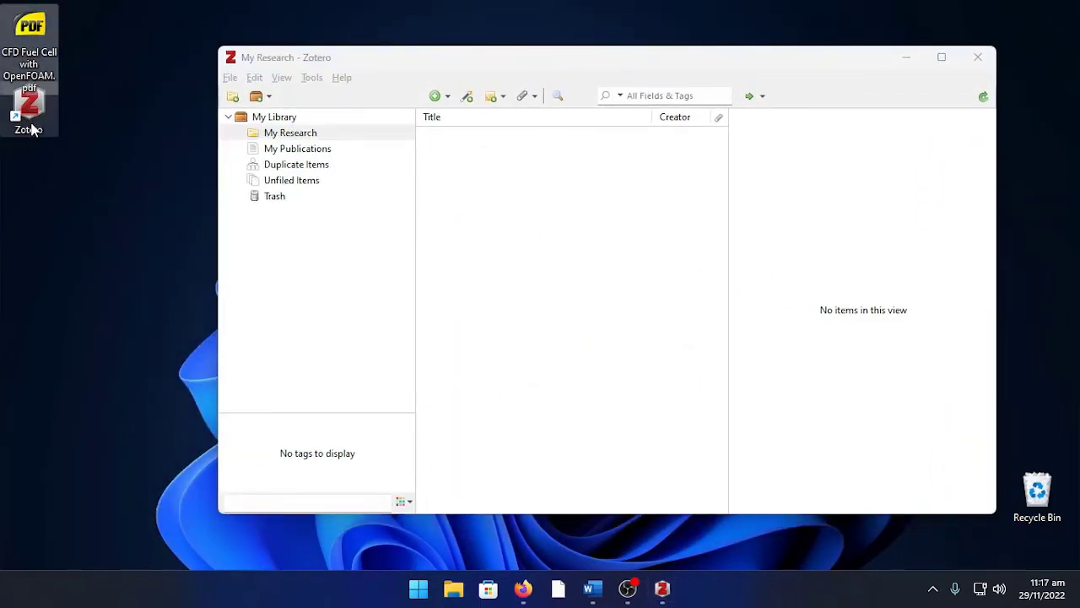
{"action": "left_click_drag", "start_coordinate": [30, 122], "coordinate": [1016, 456]}
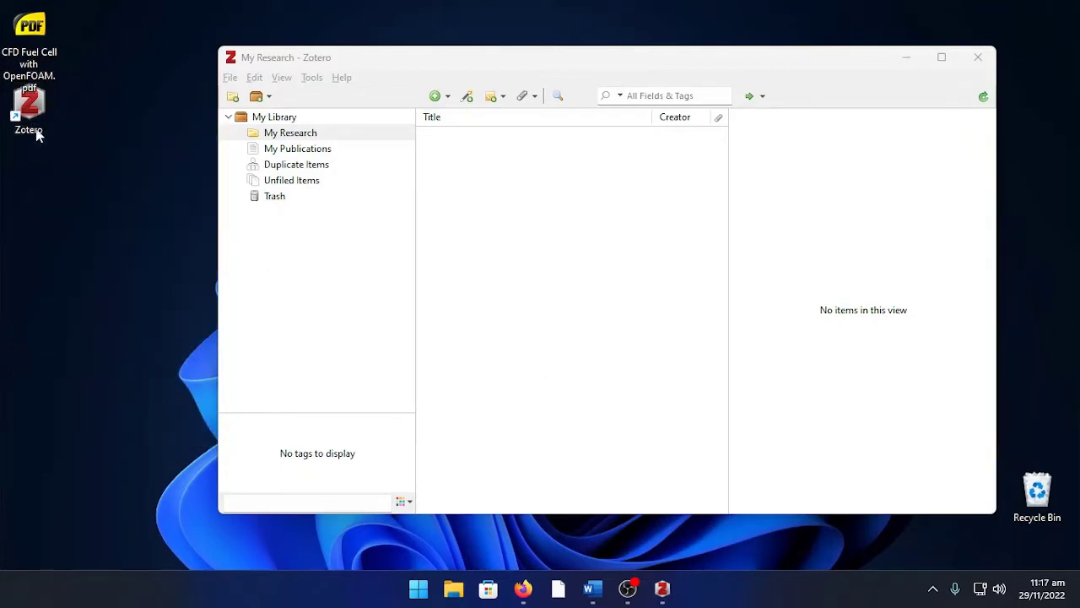
{"action": "left_click_drag", "start_coordinate": [36, 126], "coordinate": [1038, 490]}
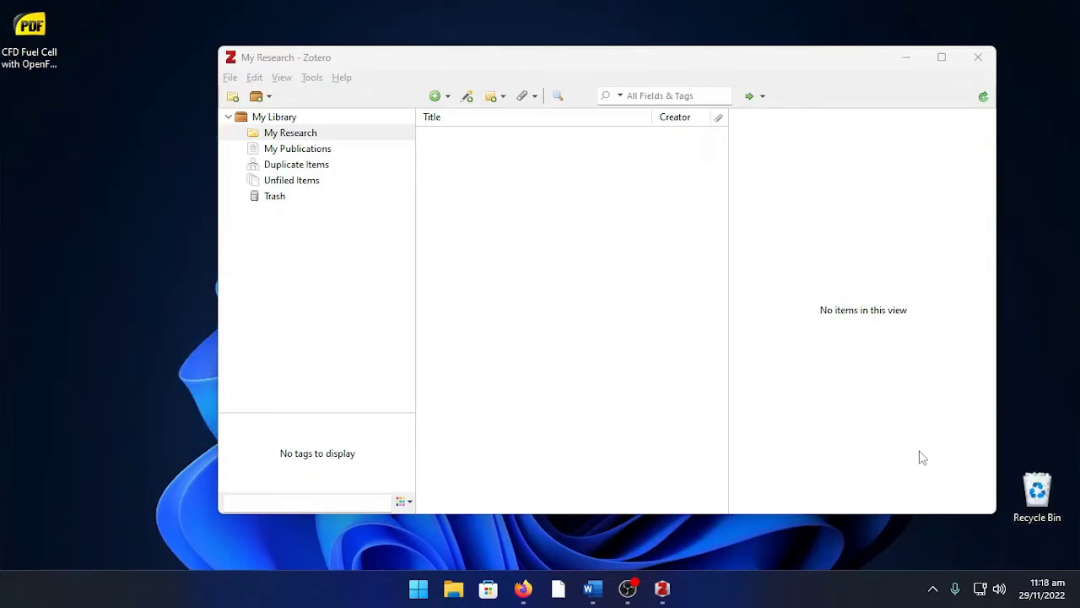
- Add the desktop file CFD Fuel Cell with OpenFOAM.pdf to the My Research collection and turn off the syncing reminder
{"action": "left_click_drag", "start_coordinate": [23, 59], "coordinate": [83, 64]}
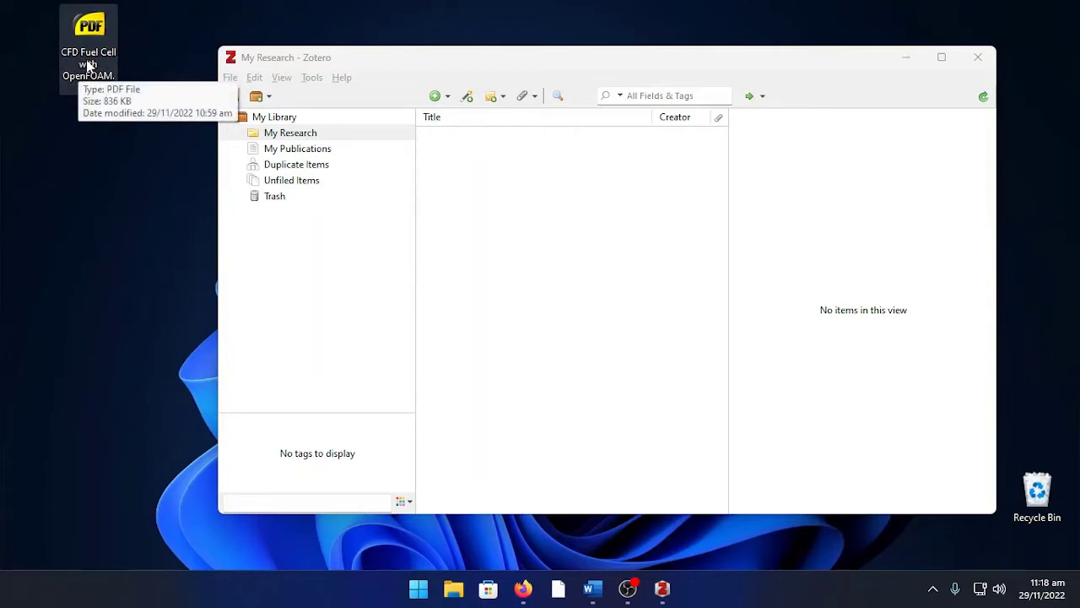
{"action": "left_click_drag", "start_coordinate": [89, 66], "coordinate": [549, 203]}
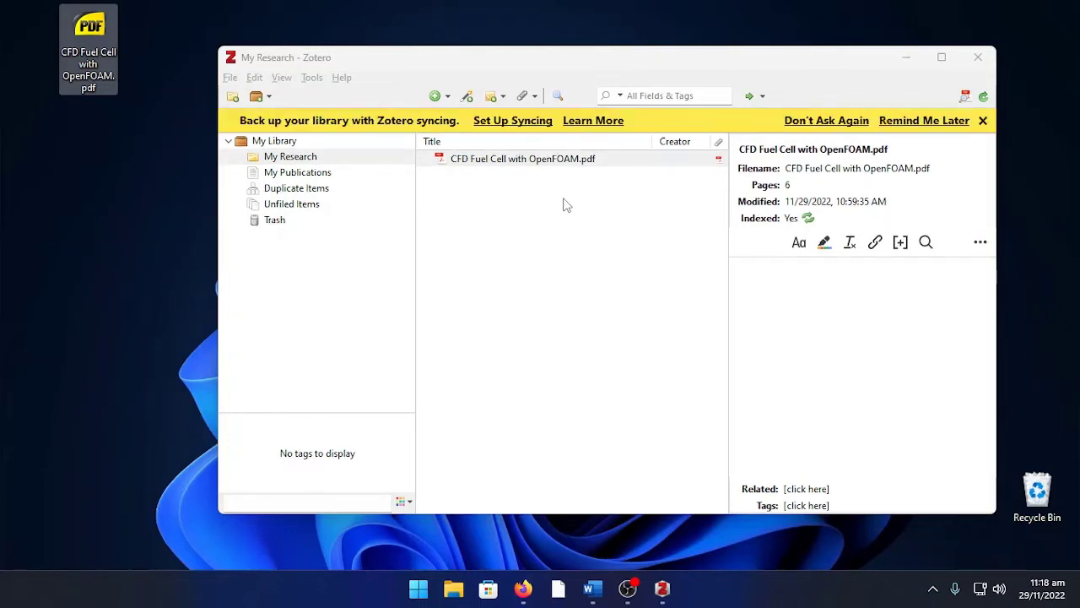
{"action": "left_click", "coordinate": [807, 121]}
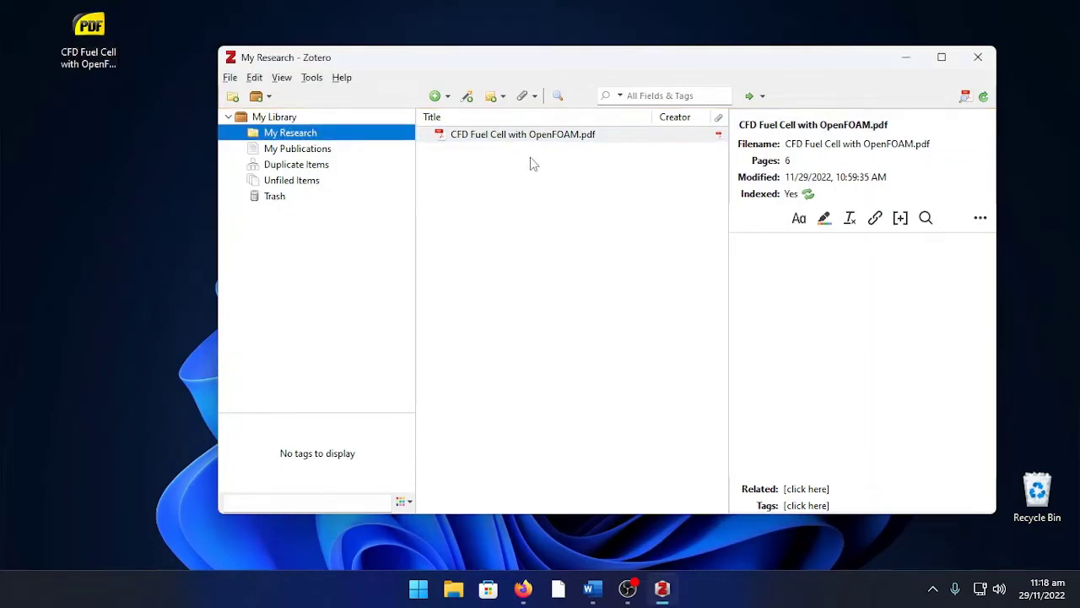
- Retrieve the metadata for CFD Fuel Cell with OpenFOAM.pdf and close the retrieval window
{"action": "left_click", "coordinate": [516, 137]}
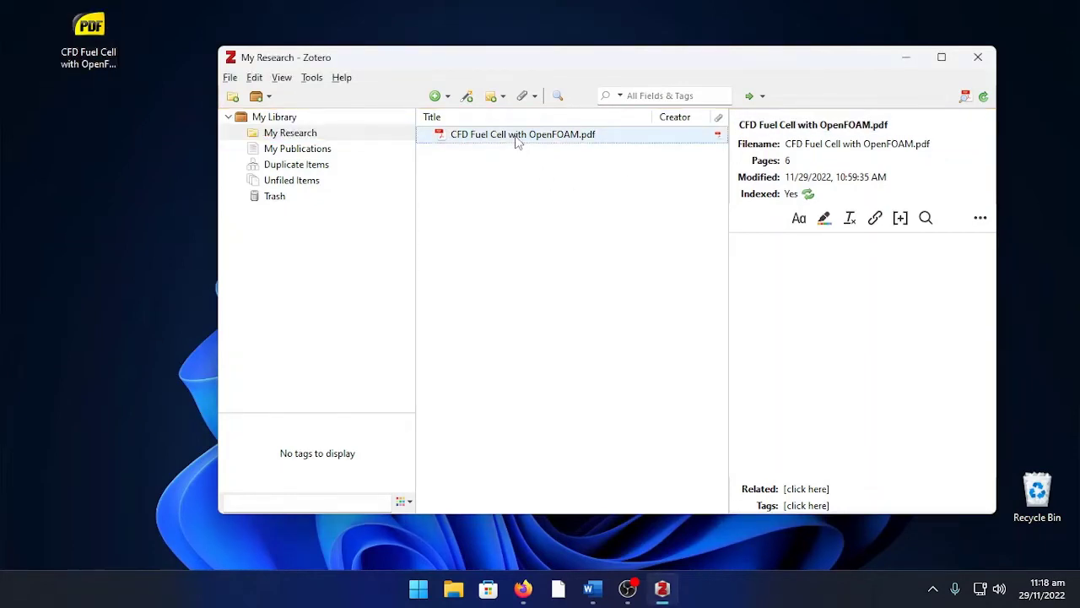
{"action": "right_click", "coordinate": [518, 141]}
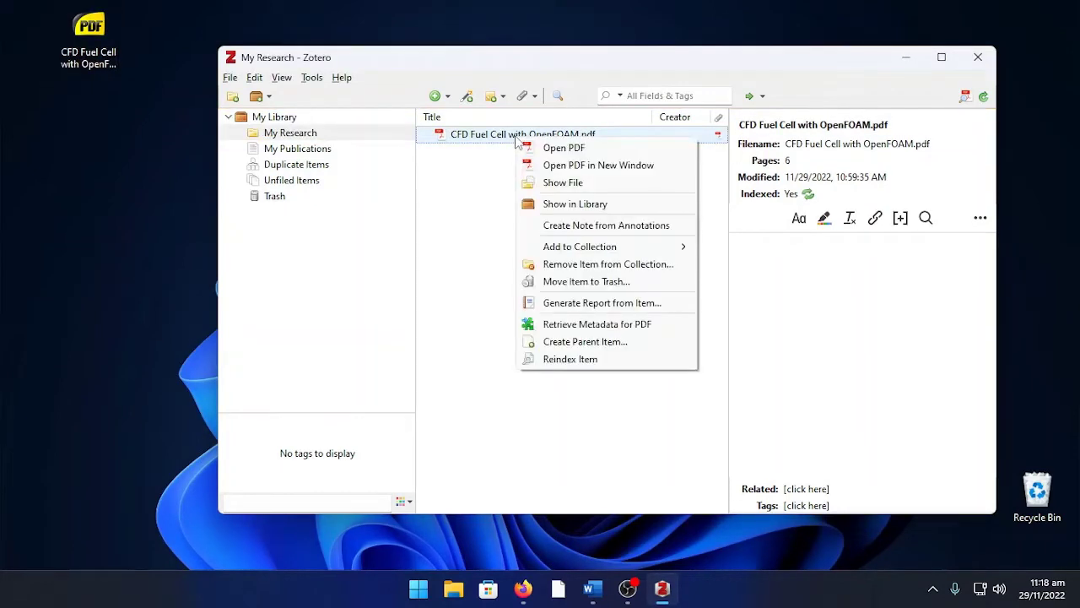
{"action": "left_click", "coordinate": [573, 324]}
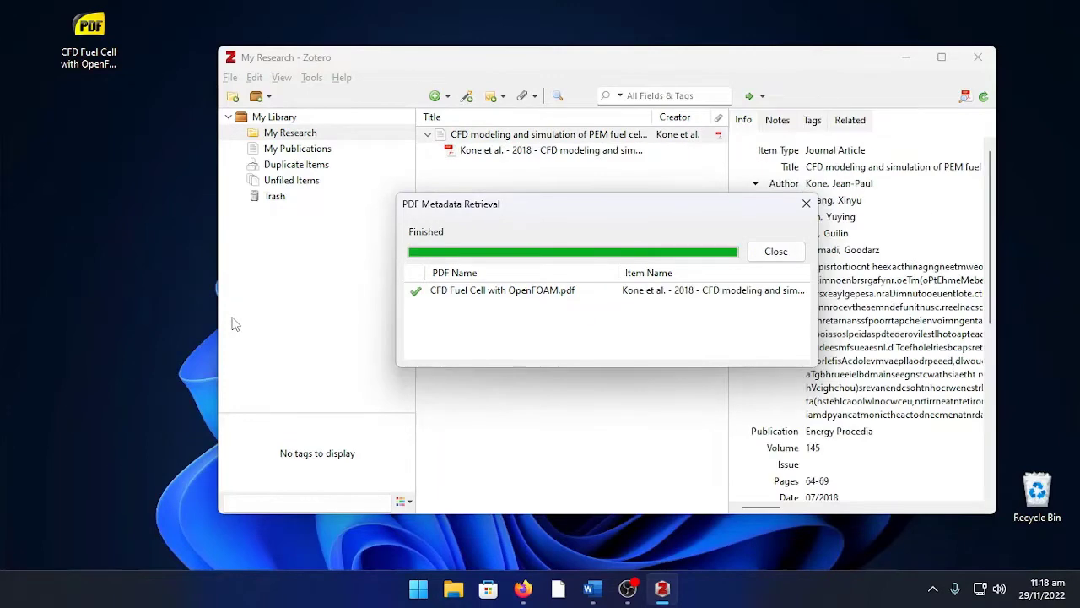
{"action": "left_click", "coordinate": [768, 253]}
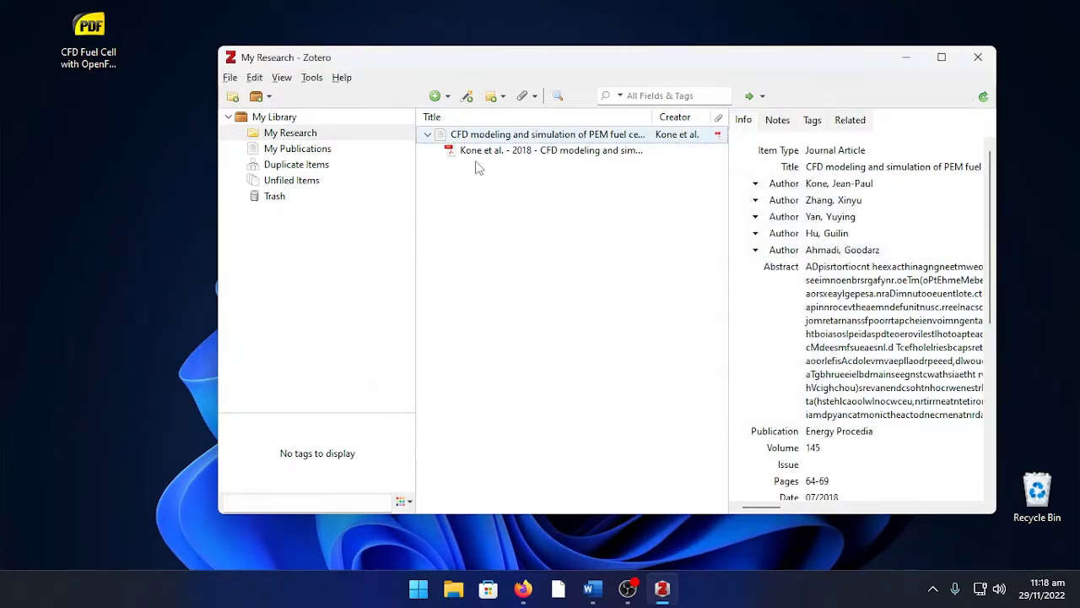
- Review the attached PDF's details and the parent article's full bibliographic information
{"action": "left_click", "coordinate": [478, 156]}
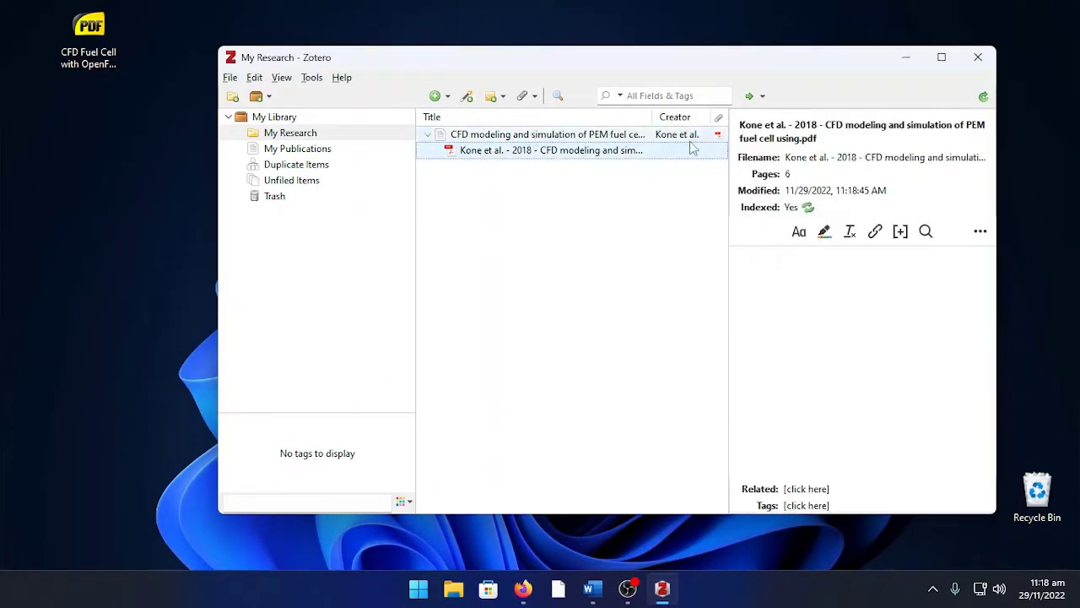
{"action": "left_click", "coordinate": [487, 138]}
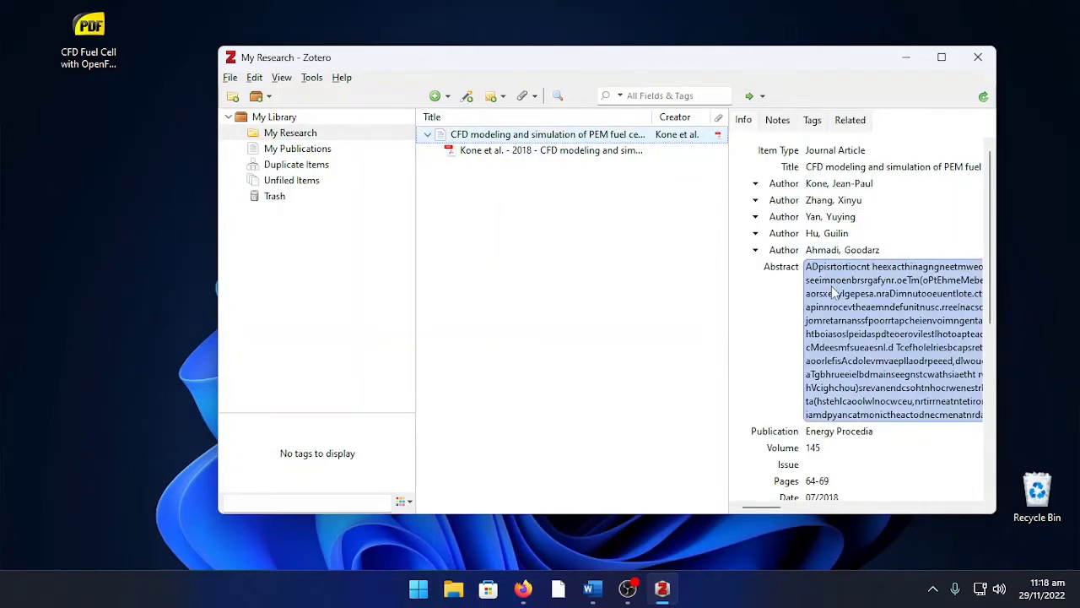
{"action": "scroll", "coordinate": [830, 479], "scroll_direction": "down", "scroll_amount": 5}
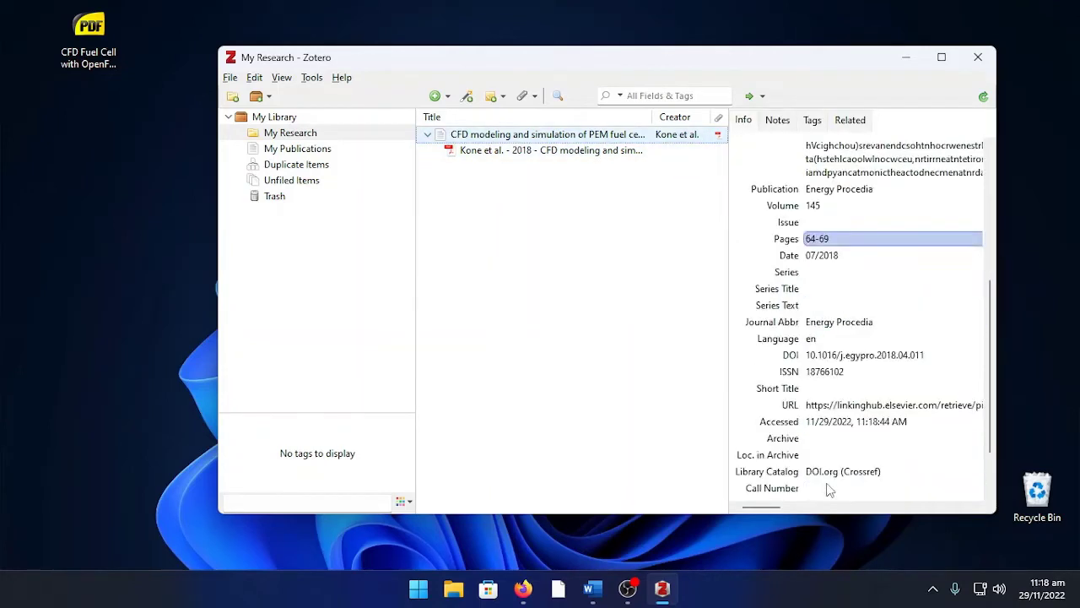
{"action": "scroll", "coordinate": [861, 456], "scroll_direction": "up", "scroll_amount": 8}
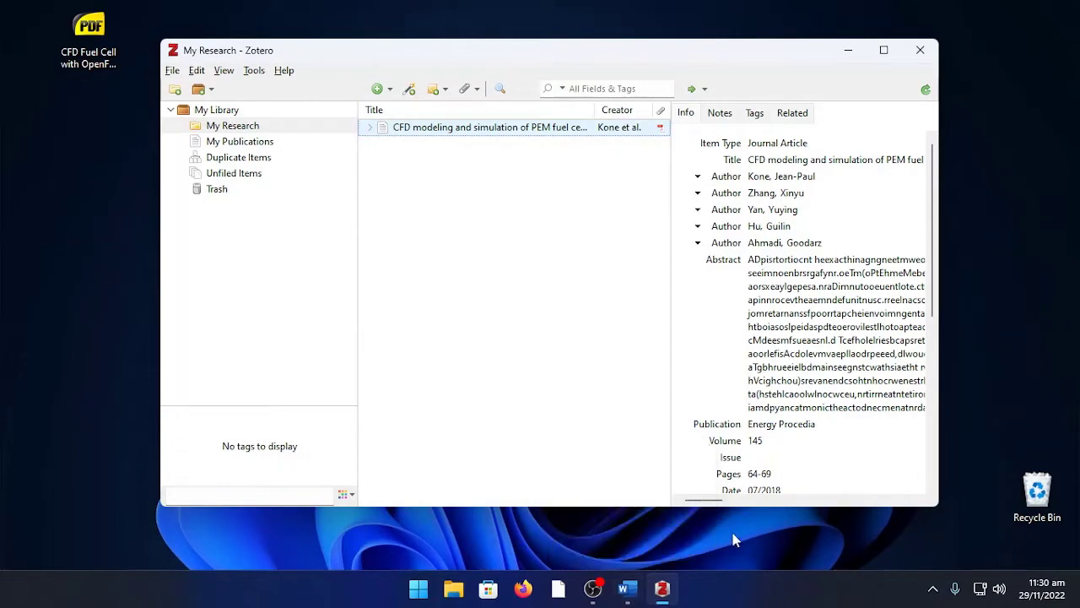
- Switch to Word, highlight the sentence about the OpenFOAM toolkit, and put the cursor back at its end
{"action": "left_click", "coordinate": [625, 595]}
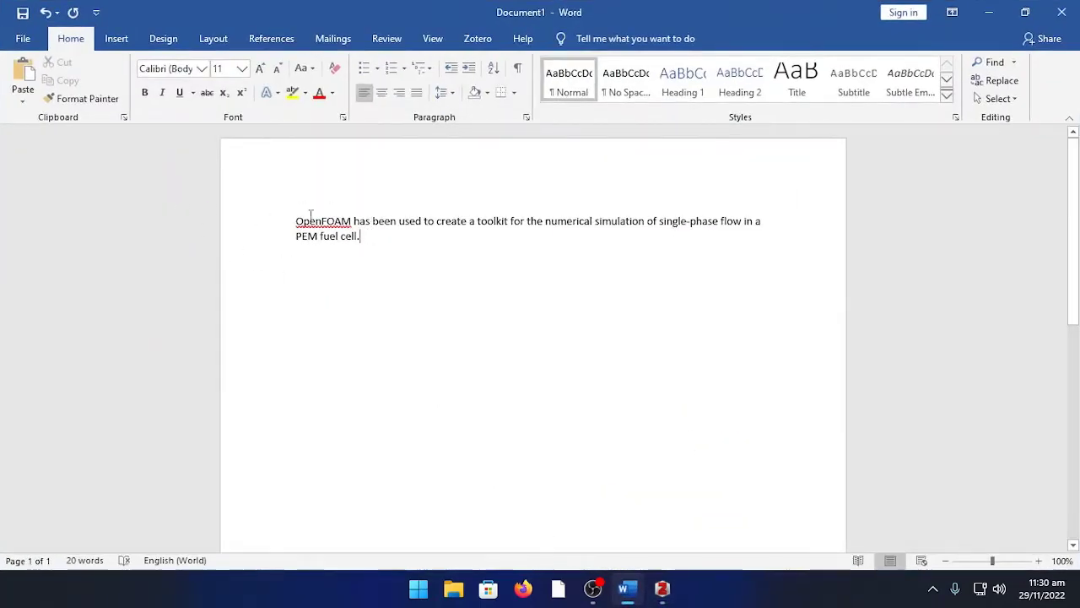
{"action": "mouse_move", "coordinate": [295, 221]}
{"action": "left_mouse_down"}
{"action": "mouse_move", "coordinate": [371, 222]}
{"action": "mouse_move", "coordinate": [363, 237]}
{"action": "mouse_move", "coordinate": [302, 207]}
{"action": "left_mouse_up"}
{"action": "left_click", "coordinate": [361, 236]}
{"action": "left_click", "coordinate": [465, 253]}
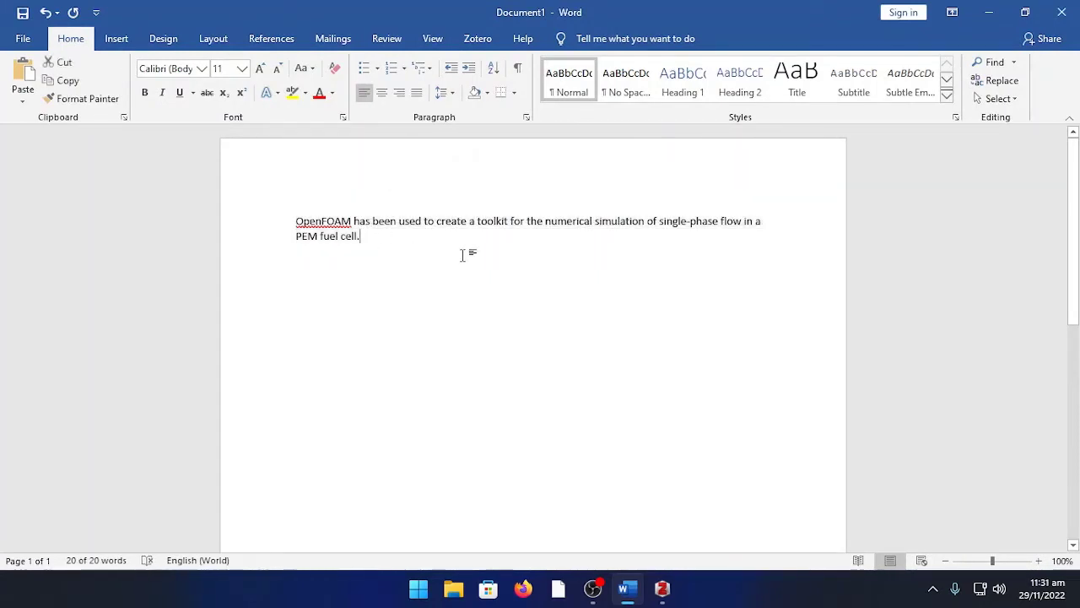
- Switch to Zotero, open the PDF of the PEM fuel cell modeling article, and view its abstract
{"action": "left_click", "coordinate": [663, 588]}
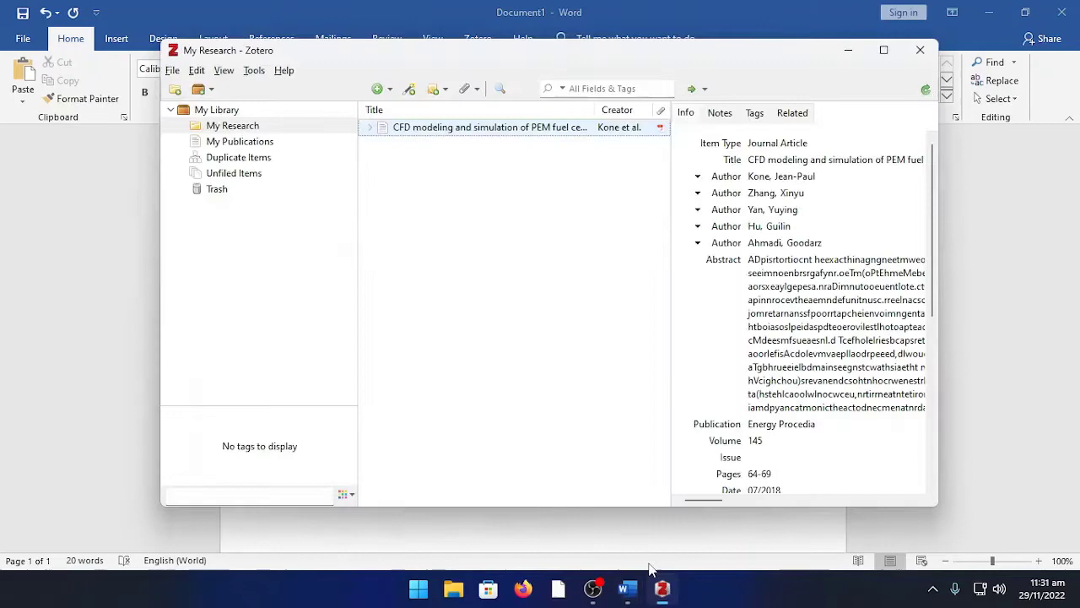
{"action": "double_click", "coordinate": [460, 138]}
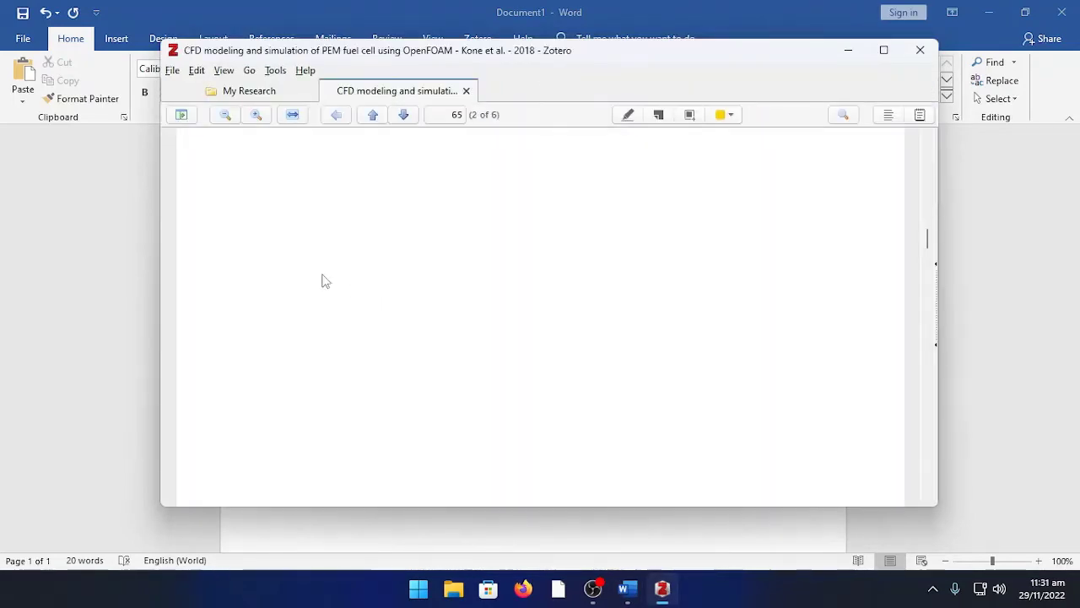
{"action": "left_click", "coordinate": [254, 92]}
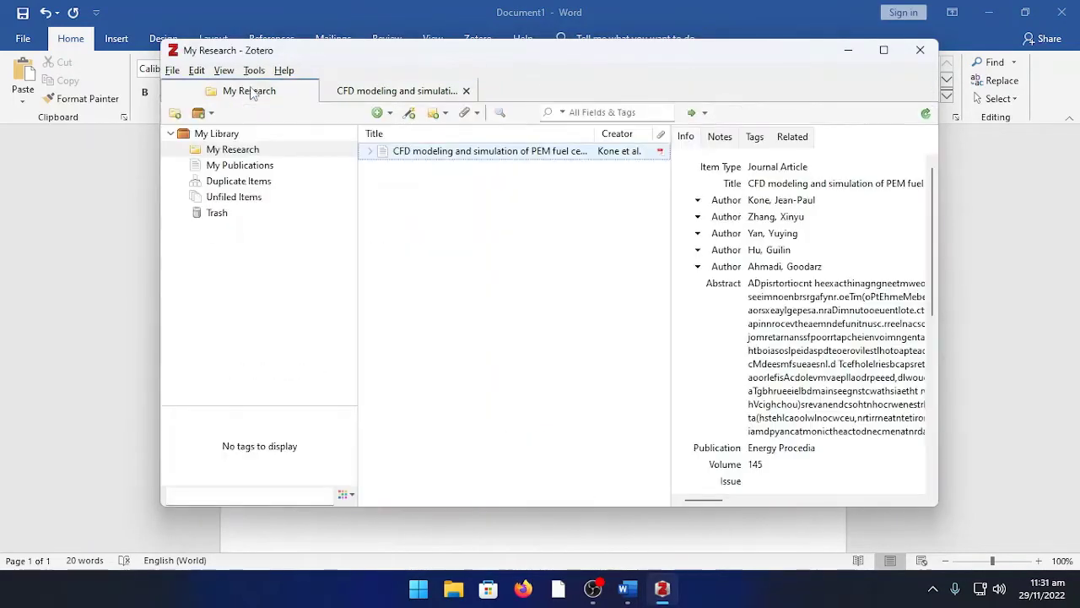
{"action": "left_click", "coordinate": [358, 94]}
{"action": "scroll", "coordinate": [422, 323], "scroll_direction": "up", "scroll_amount": 15}
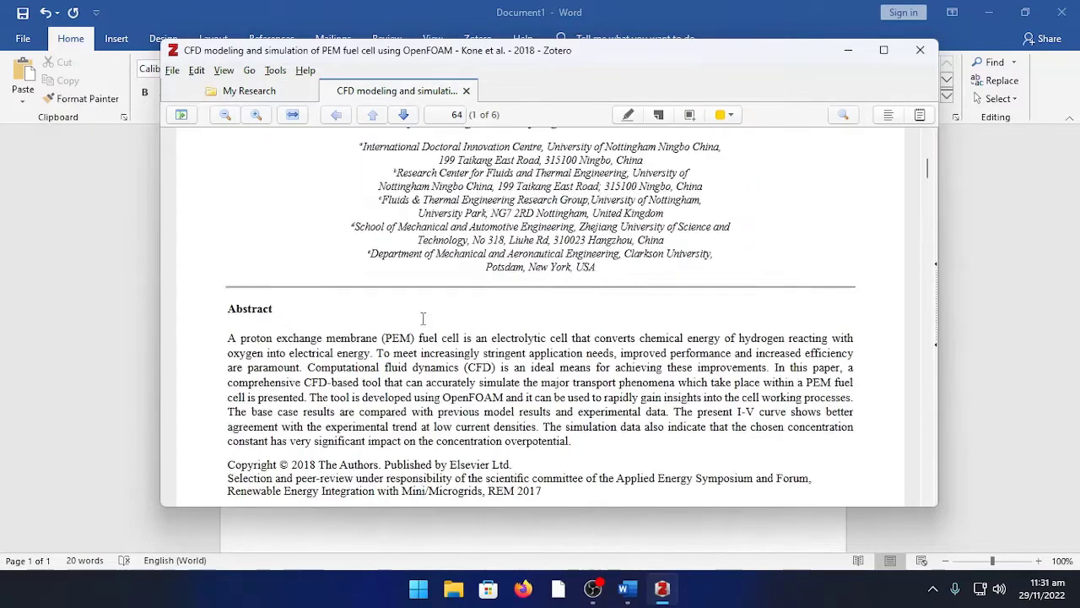
- Read through the PEM fuel cell modeling article, from its title and abstract to the introduction, model assumptions and cell geometry description
{"action": "scroll", "coordinate": [447, 313], "scroll_direction": "down", "scroll_amount": 3}
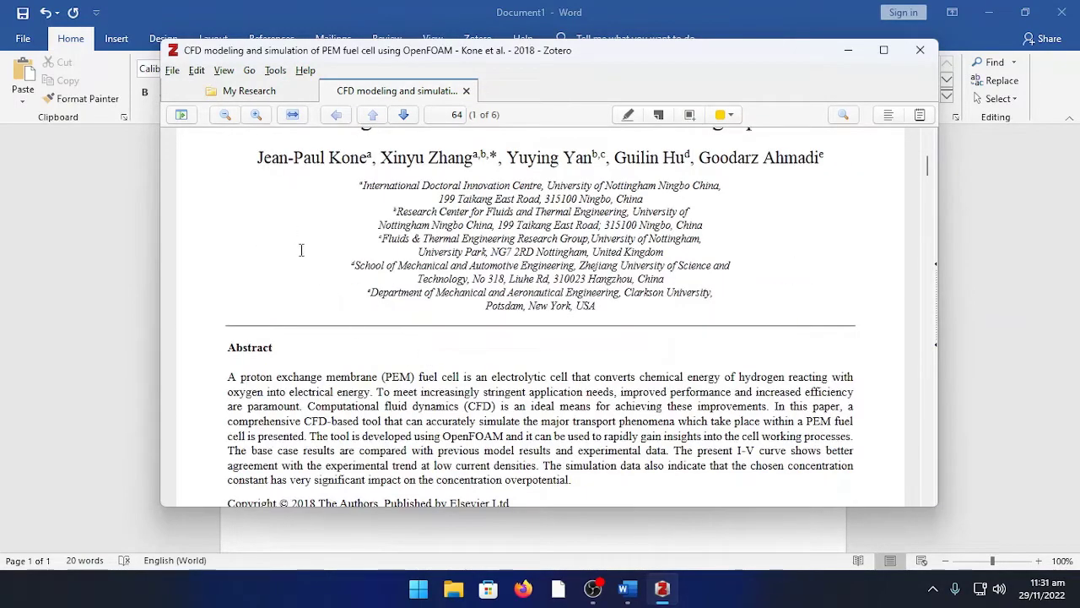
{"action": "scroll", "coordinate": [332, 294], "scroll_direction": "up", "scroll_amount": 1}
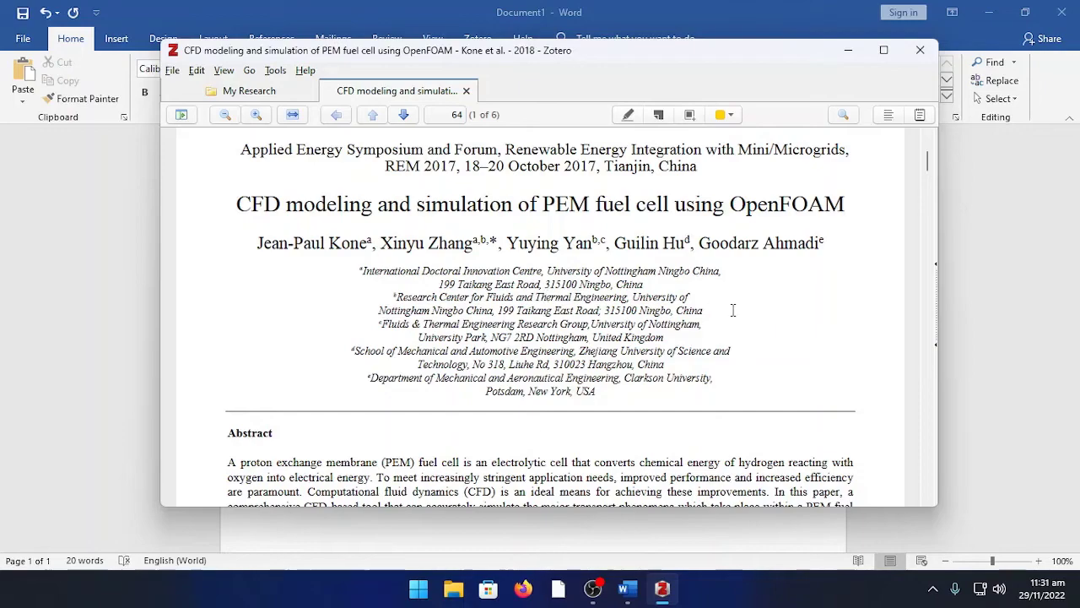
{"action": "scroll", "coordinate": [557, 312], "scroll_direction": "down", "scroll_amount": 10}
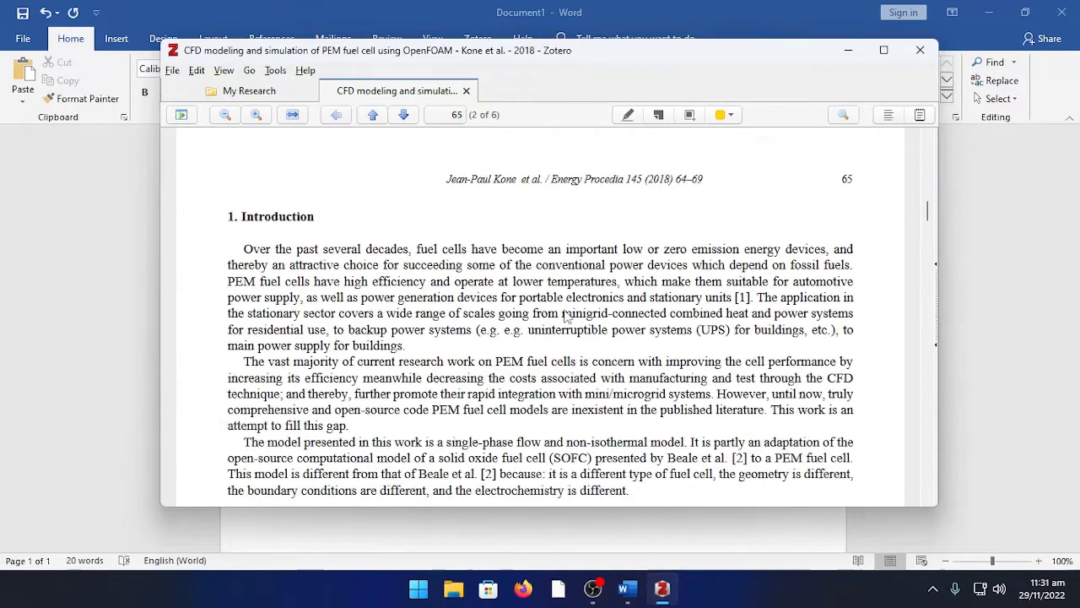
{"action": "scroll", "coordinate": [541, 310], "scroll_direction": "up", "scroll_amount": 8}
{"action": "scroll", "coordinate": [485, 315], "scroll_direction": "up", "scroll_amount": 3}
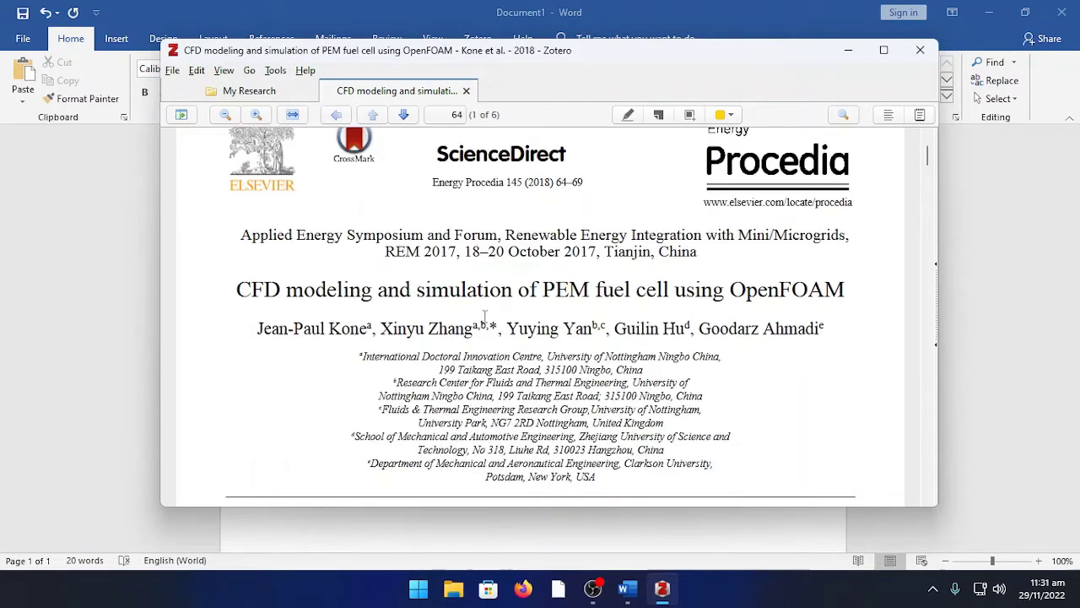
{"action": "scroll", "coordinate": [485, 315], "scroll_direction": "down", "scroll_amount": 1}
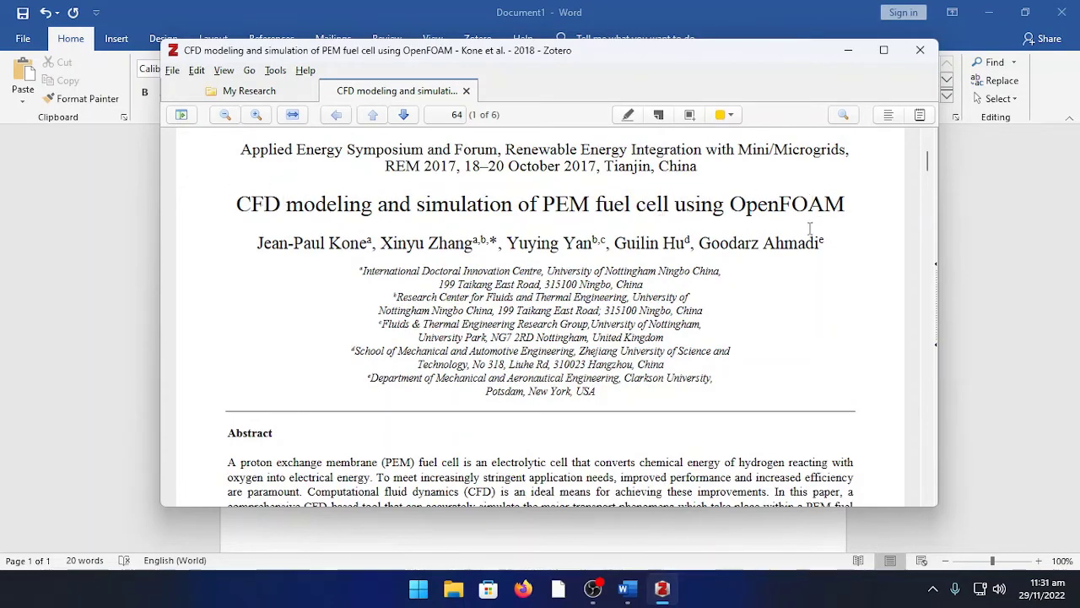
{"action": "scroll", "coordinate": [810, 228], "scroll_direction": "down", "scroll_amount": 15}
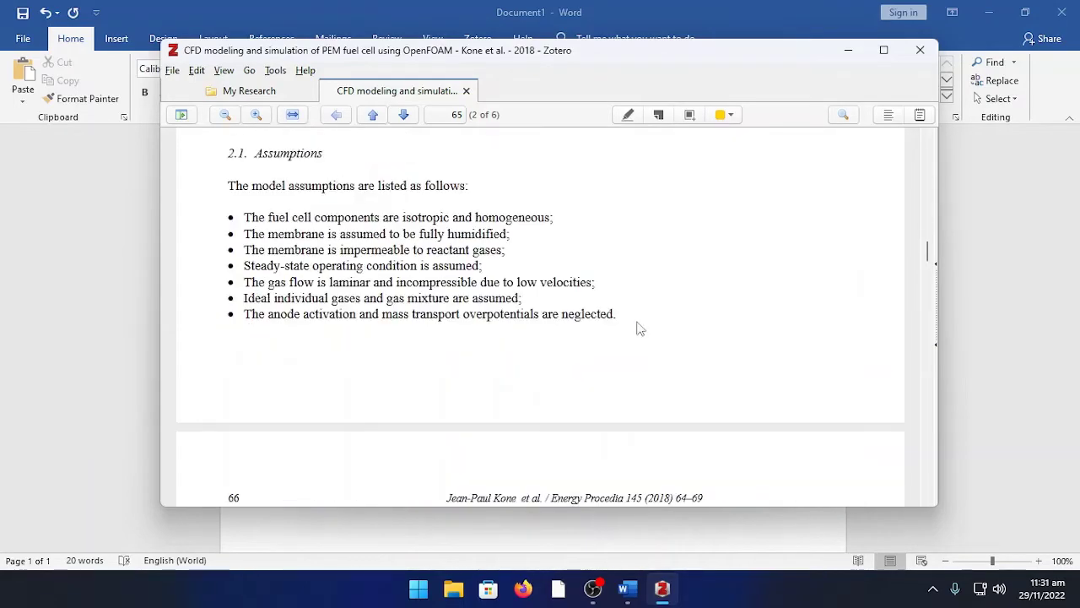
{"action": "scroll", "coordinate": [640, 328], "scroll_direction": "down", "scroll_amount": 15}
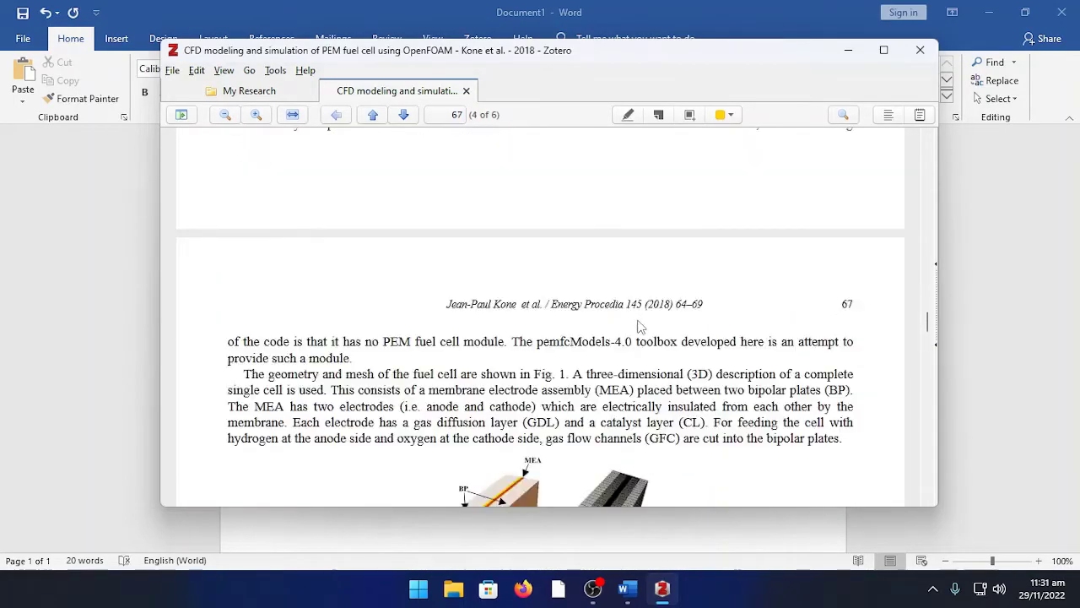
{"action": "scroll", "coordinate": [641, 328], "scroll_direction": "down", "scroll_amount": 10}
- Switch to Word, start a Zotero citation before the sentence's full stop, and choose the American Psychological Association (APA) 7th edition style
{"action": "left_click", "coordinate": [37, 261]}
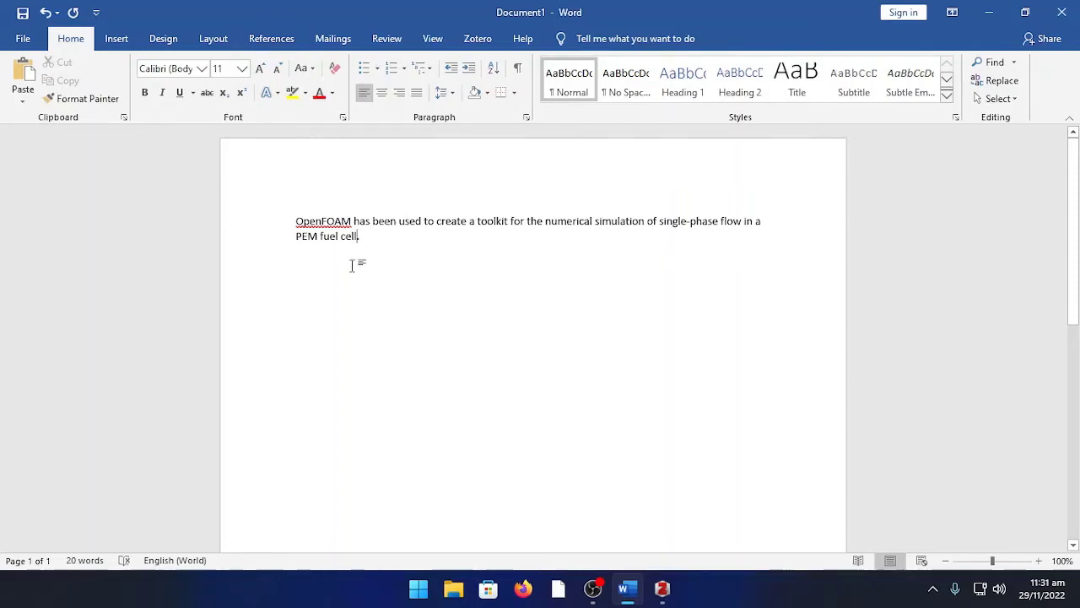
{"action": "key", "text": "Left"}
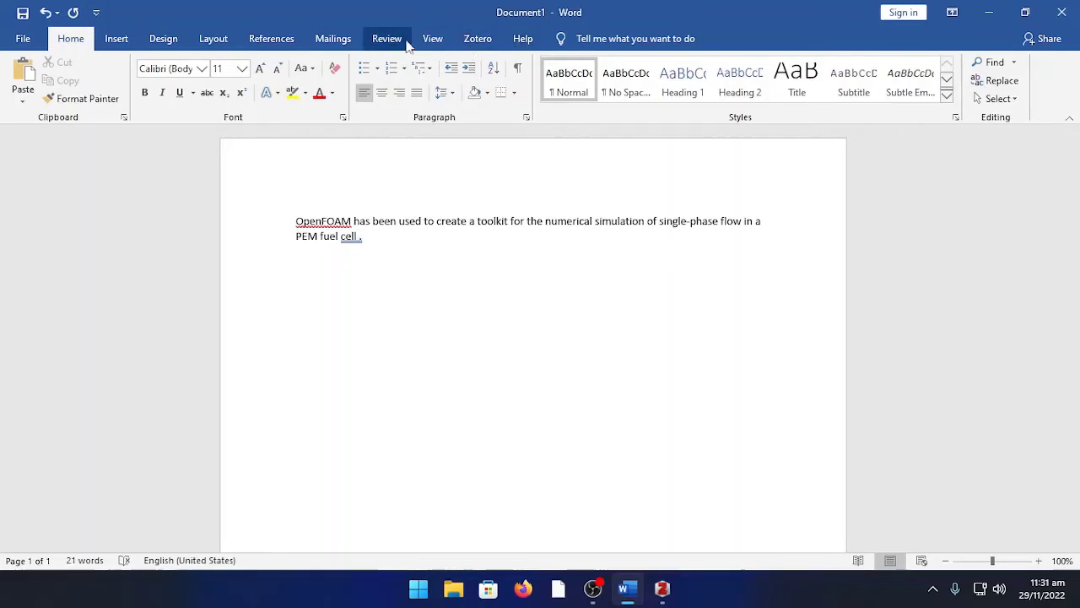
{"action": "left_click", "coordinate": [477, 39]}
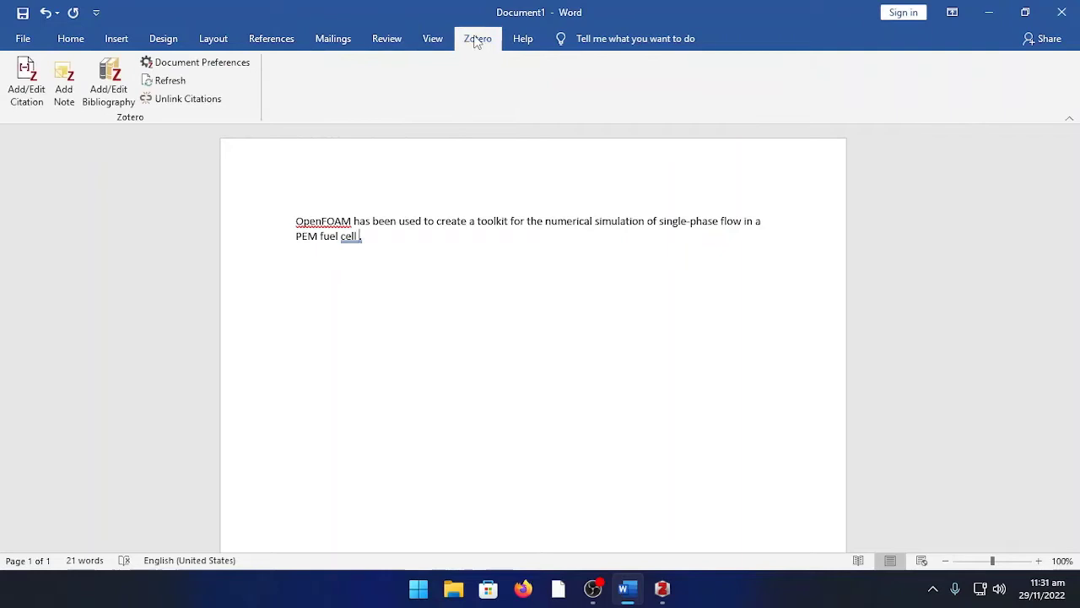
{"action": "left_click", "coordinate": [38, 93]}
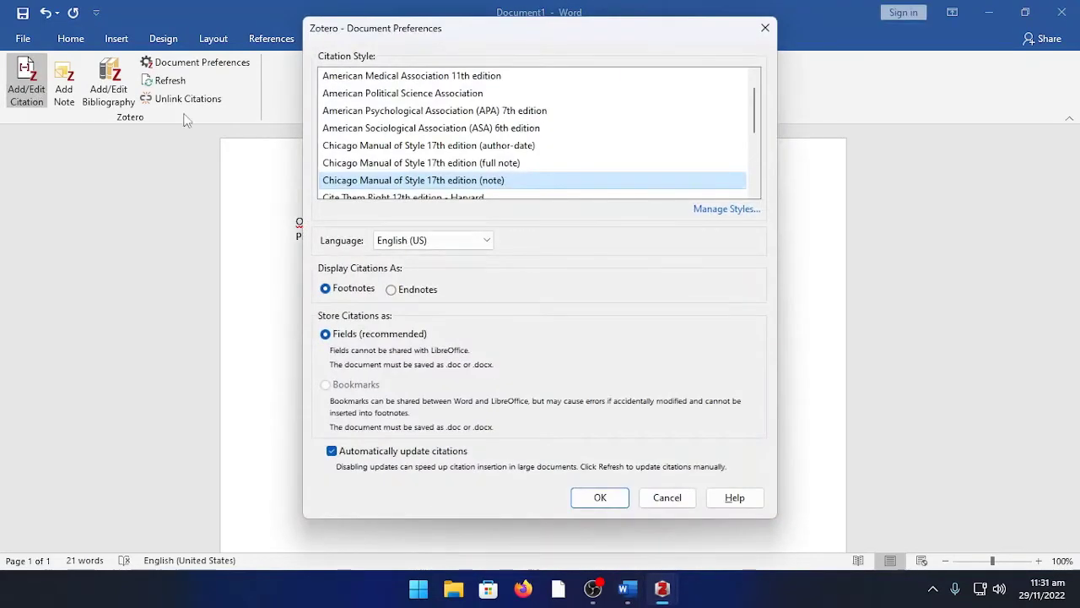
{"action": "scroll", "coordinate": [446, 106], "scroll_direction": "up", "scroll_amount": 1}
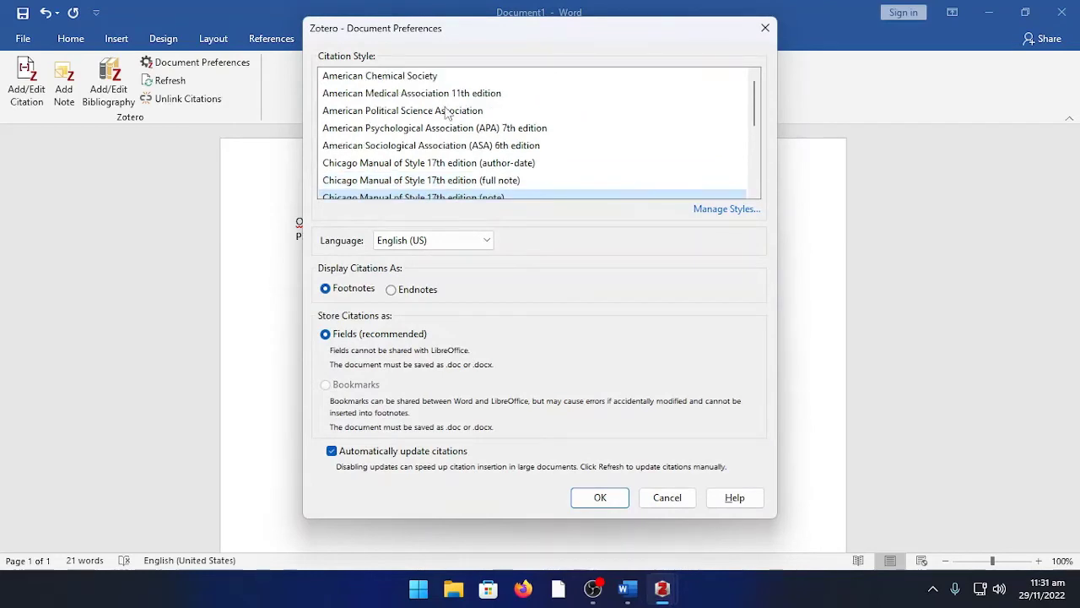
{"action": "scroll", "coordinate": [483, 101], "scroll_direction": "down", "scroll_amount": 1}
{"action": "scroll", "coordinate": [500, 168], "scroll_direction": "down", "scroll_amount": 2}
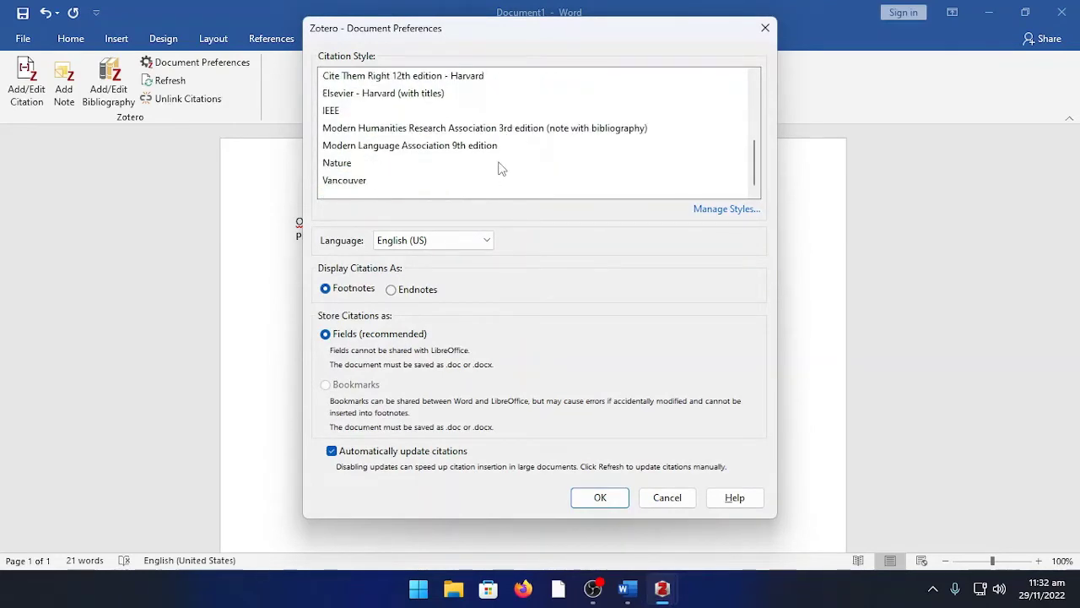
{"action": "scroll", "coordinate": [523, 169], "scroll_direction": "up", "scroll_amount": 3}
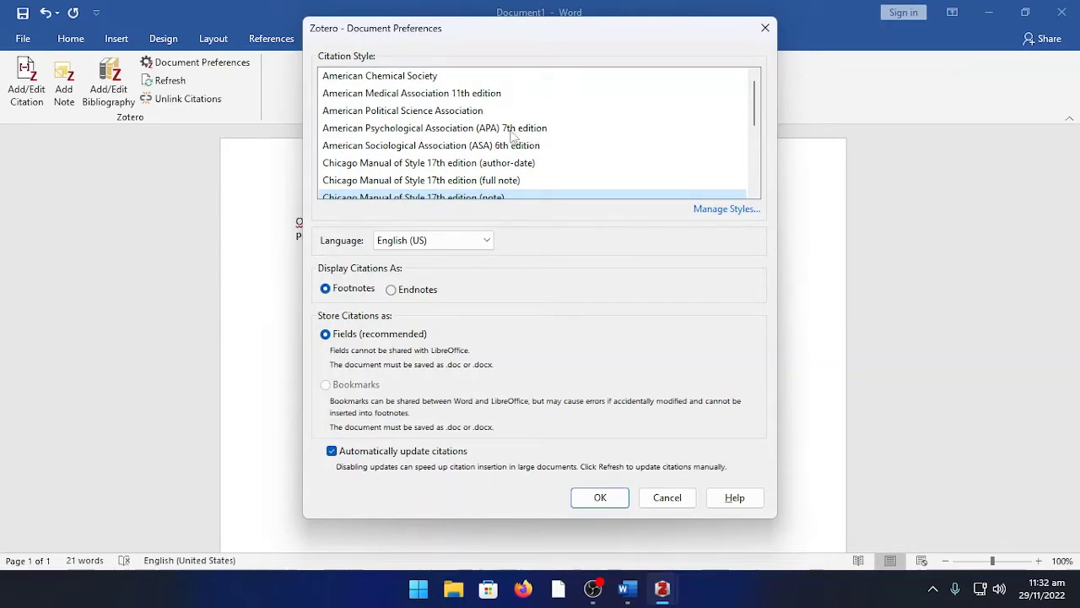
{"action": "left_click", "coordinate": [446, 132]}
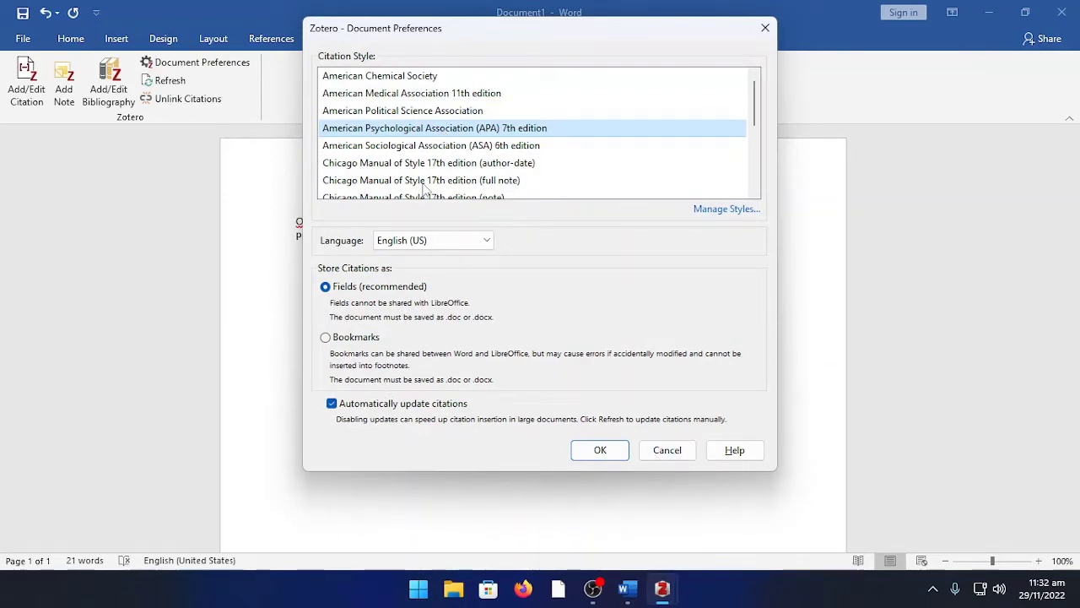
{"action": "left_click", "coordinate": [599, 454]}
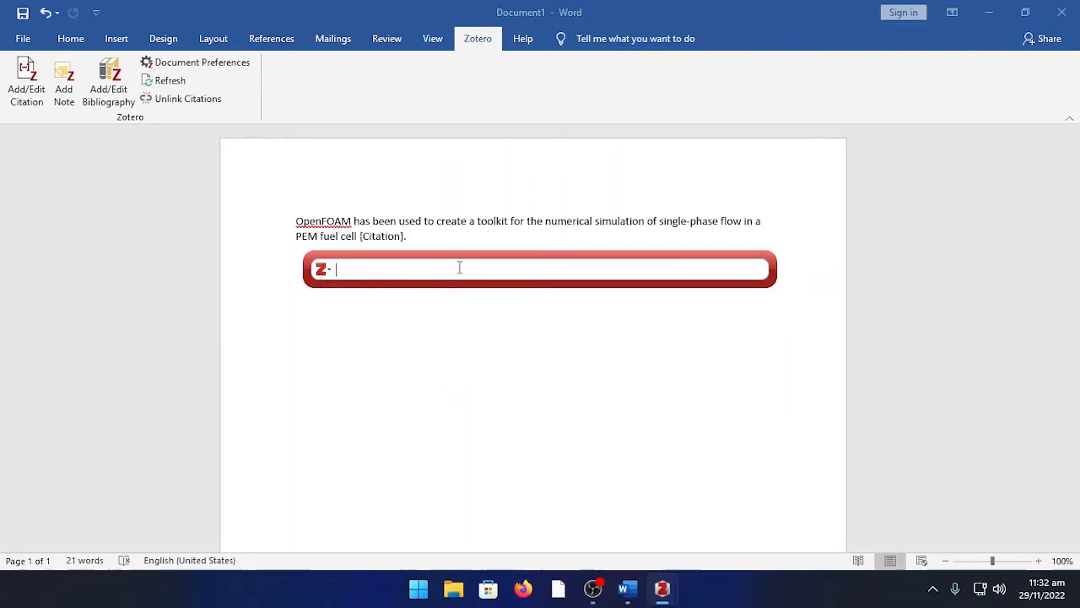
- Search the library for "cfd" and cite "CFD modeling and simulation of PEM fuel cell using OpenFOAM" in the sentence
{"action": "type", "text": "cfd"}
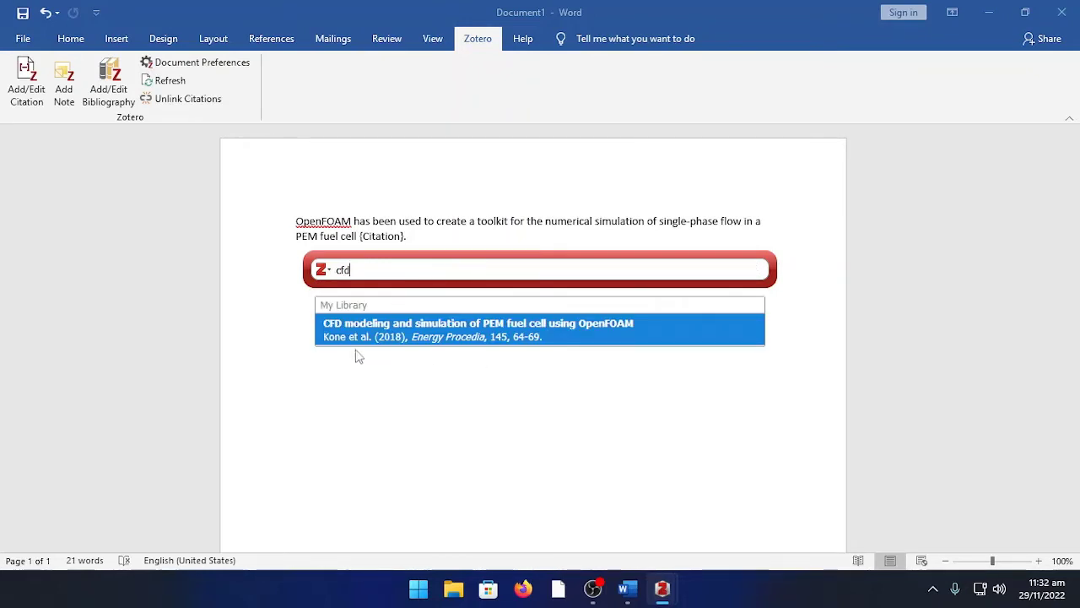
{"action": "left_click", "coordinate": [610, 330]}
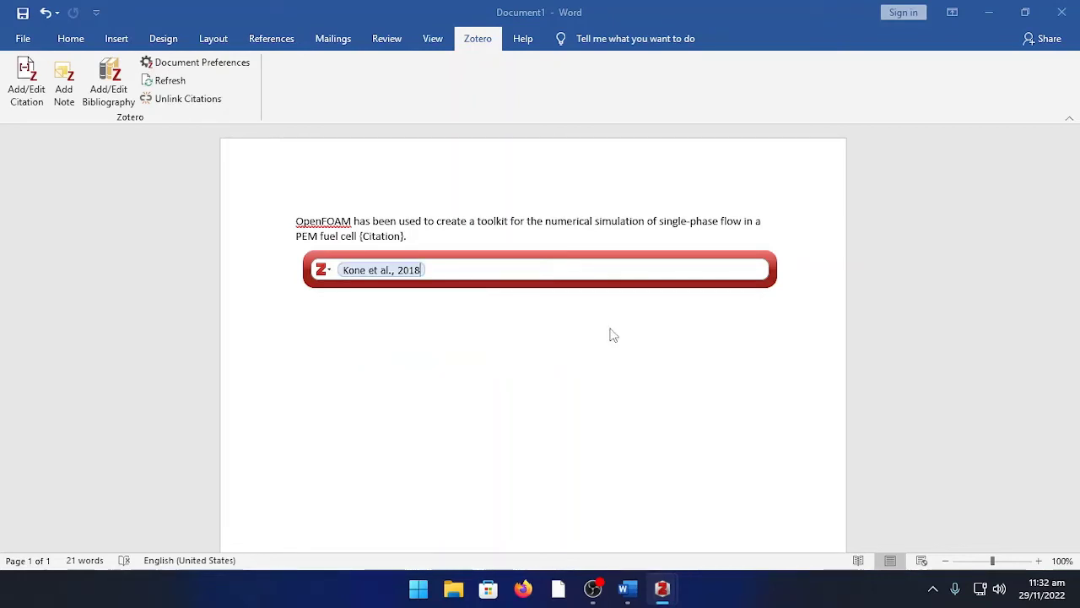
{"action": "key", "text": "Return"}
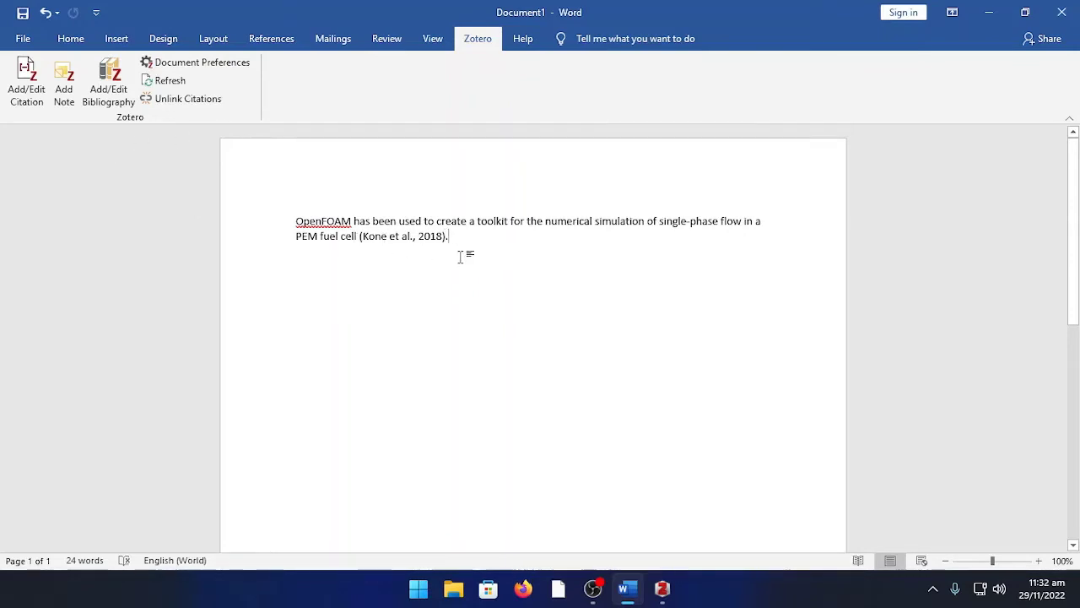
{"action": "key", "text": "Return"}
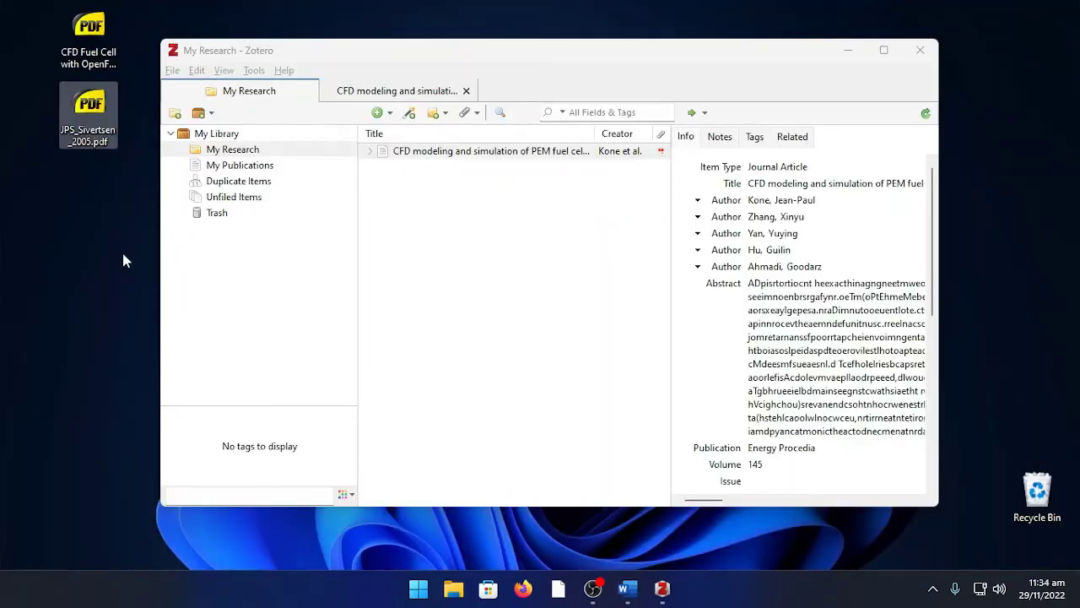
- Add JPS_Sivertsen_2005.pdf from the desktop to the My Research collection in Zotero and retrieve its metadata
{"action": "left_click_drag", "start_coordinate": [80, 118], "coordinate": [491, 218]}
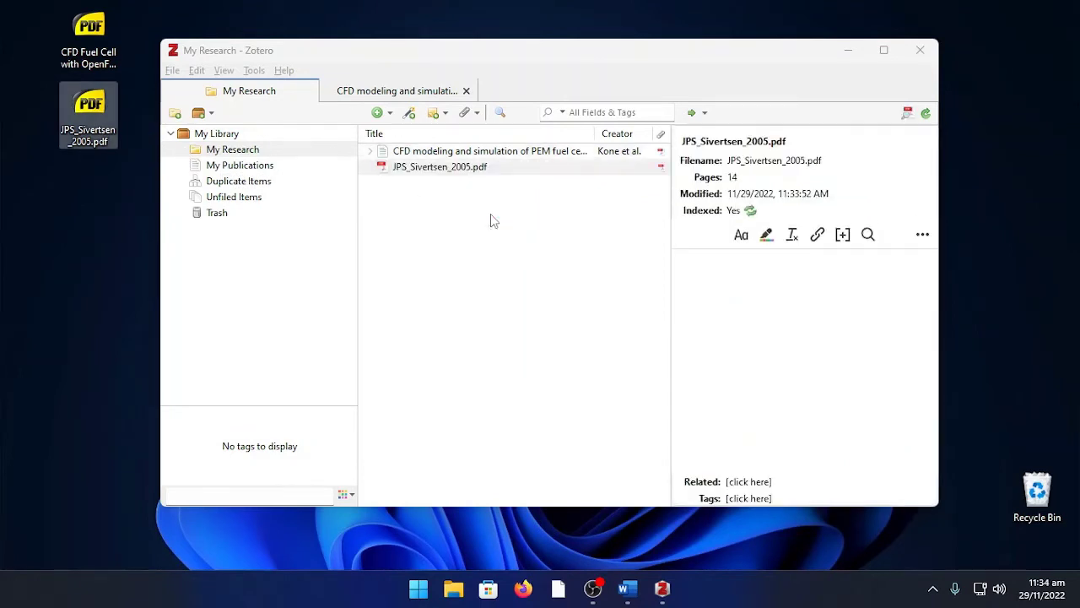
{"action": "right_click", "coordinate": [460, 171]}
{"action": "left_click", "coordinate": [513, 354]}
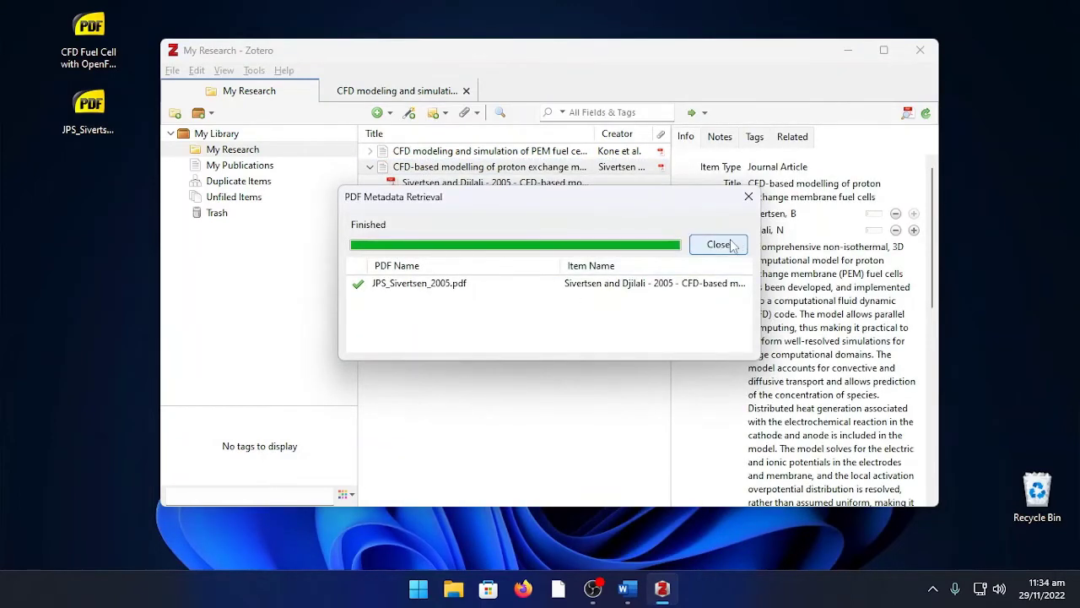
{"action": "left_click", "coordinate": [718, 244]}
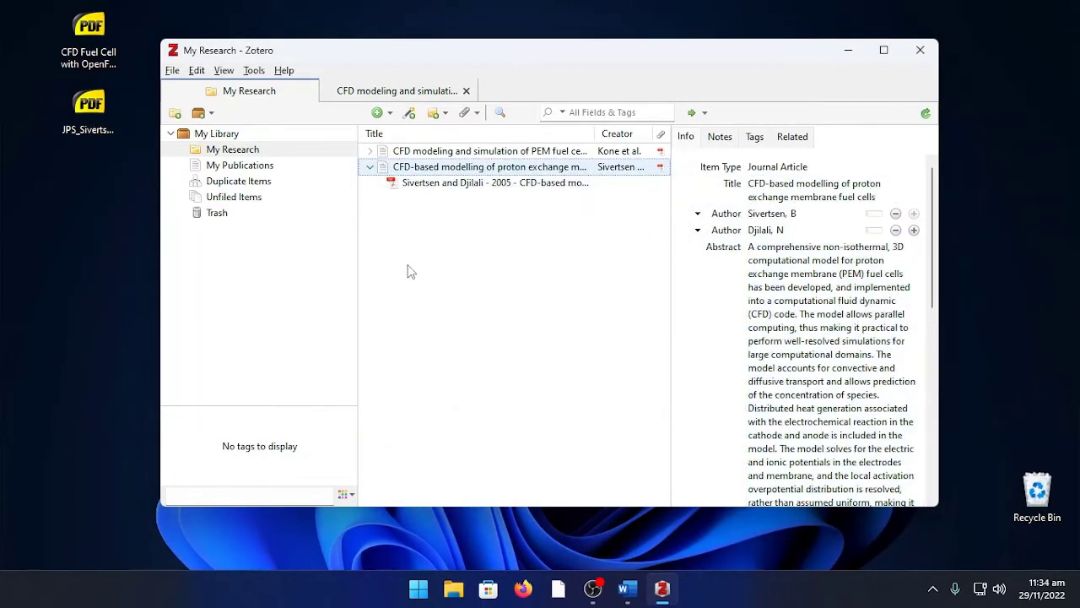
- Open the PDF of "CFD-based modelling of proton exchange membrane fuel cells" and read its abstract
{"action": "double_click", "coordinate": [436, 185]}
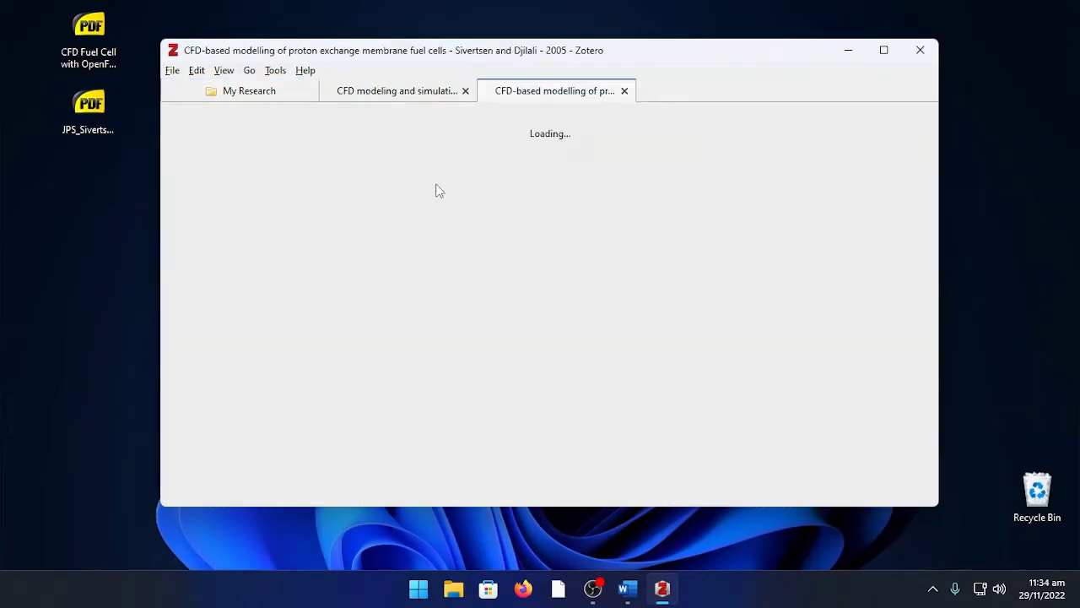
{"action": "scroll", "coordinate": [621, 344], "scroll_direction": "down", "scroll_amount": 3}
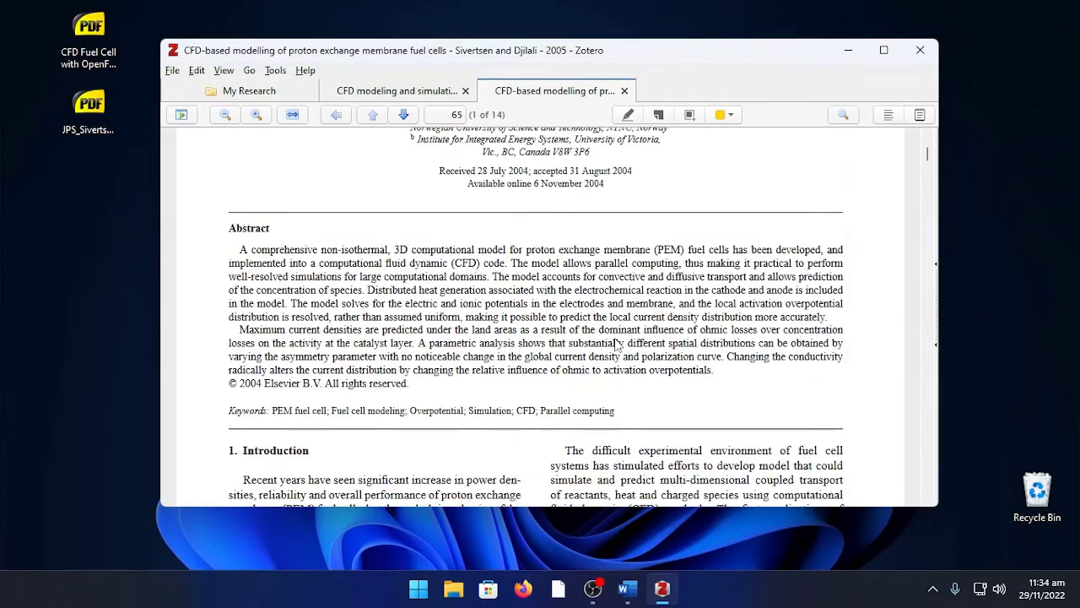
{"action": "scroll", "coordinate": [617, 344], "scroll_direction": "down", "scroll_amount": 1}
{"action": "scroll", "coordinate": [230, 287], "scroll_direction": "up", "scroll_amount": 1}
{"action": "scroll", "coordinate": [588, 435], "scroll_direction": "up", "scroll_amount": 1}
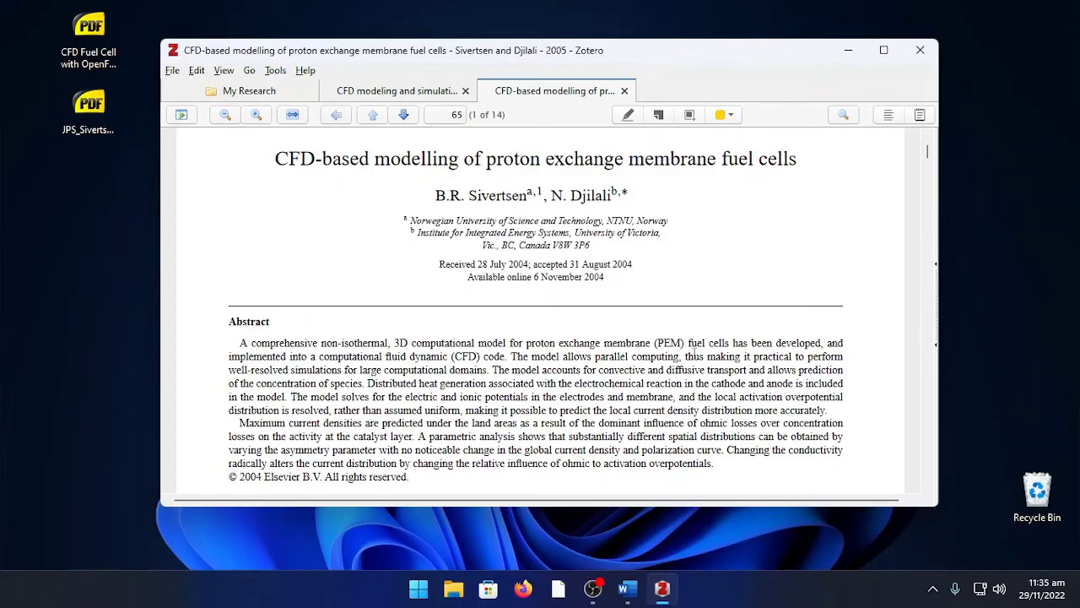
- Switch to Word and append "In another study, a 3D-model of a PEM fuel cell has been developed and implemented with higher accuracy"
{"action": "left_click", "coordinate": [626, 588]}
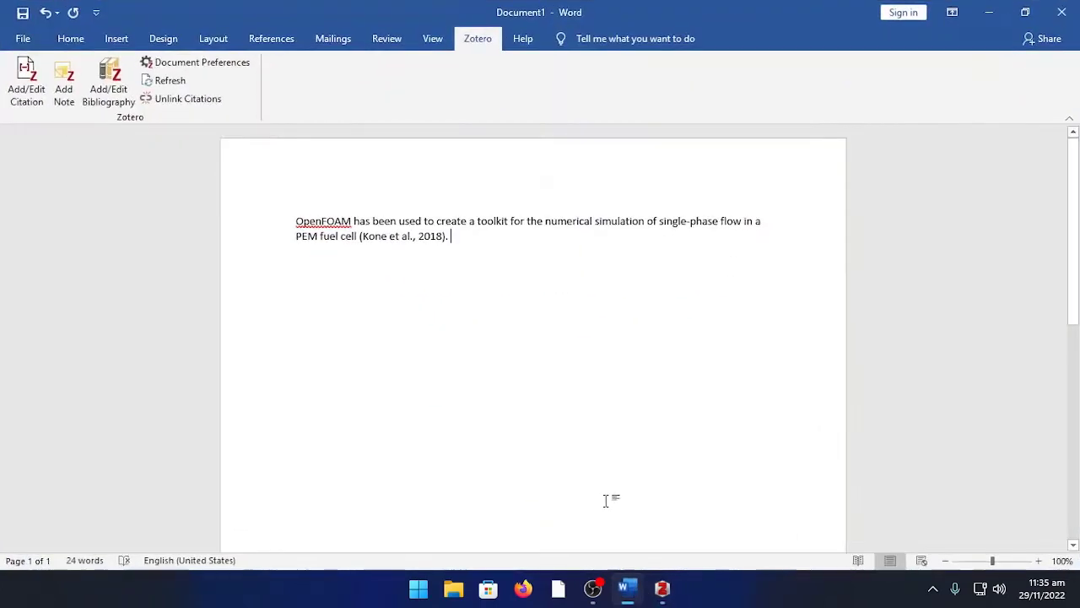
{"action": "type", "text": "In an"}
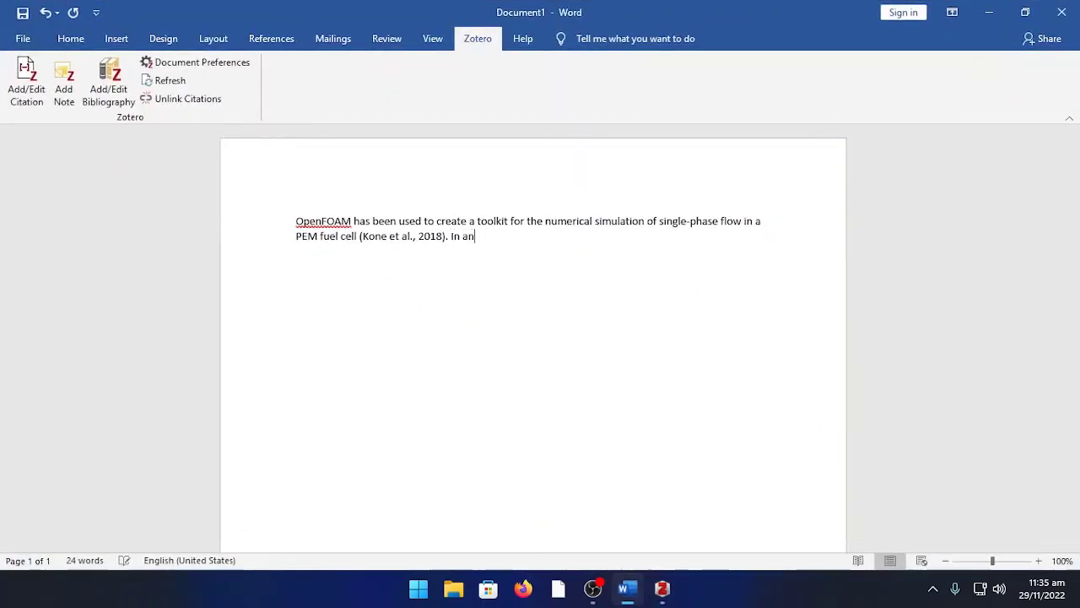
{"action": "type", "text": "other study,"}
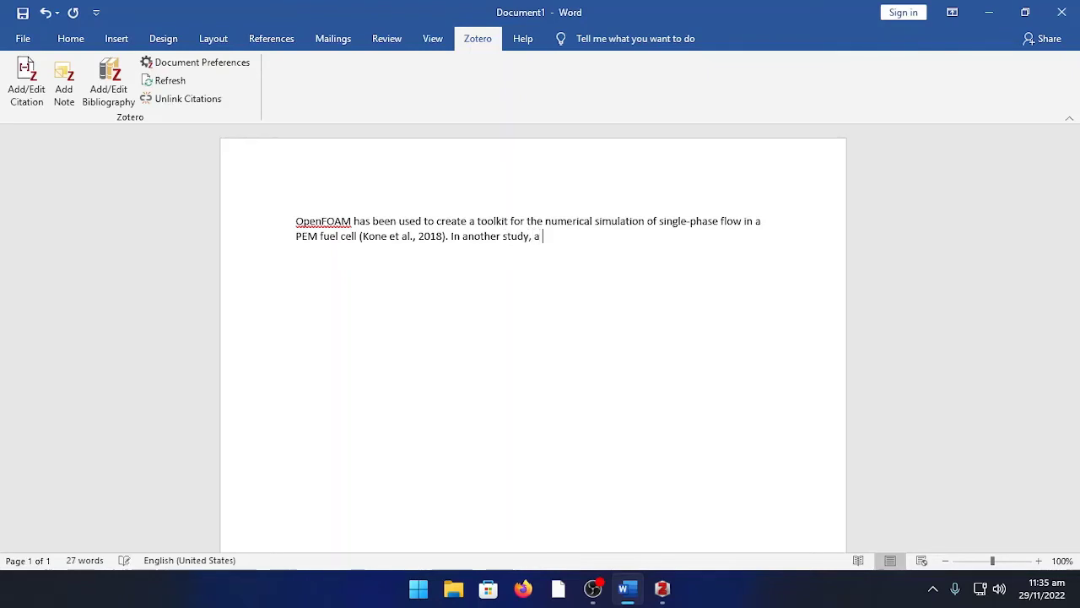
{"action": "type", "text": " a three"}
{"action": "key", "text": "BackSpace"}
{"action": "type", "text": "3D-model of a PEM fuel cell has been developed"}
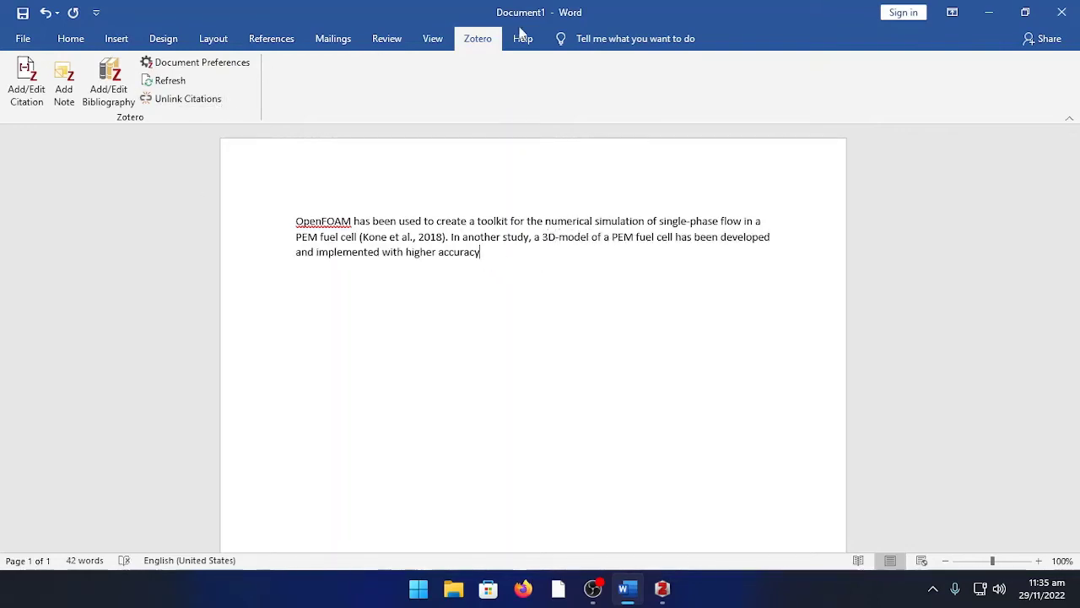
- Search the library for "cfd" and cite "CFD-based modelling of proton exchange membrane fuel cells" at the end of the second sentence
{"action": "left_click", "coordinate": [26, 94]}
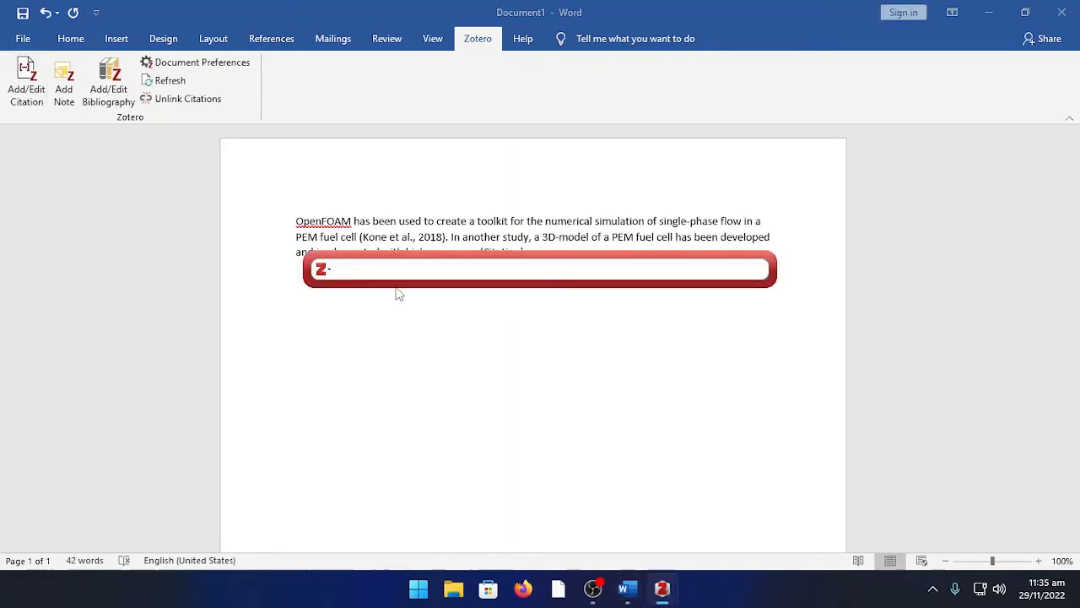
{"action": "type", "text": "cfd"}
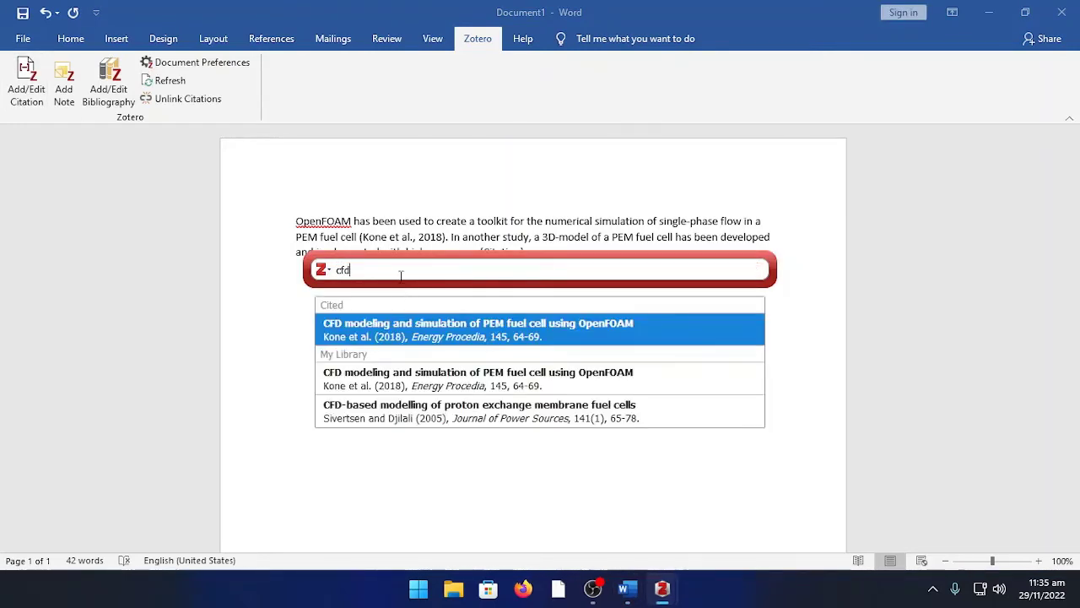
{"action": "left_click", "coordinate": [408, 420]}
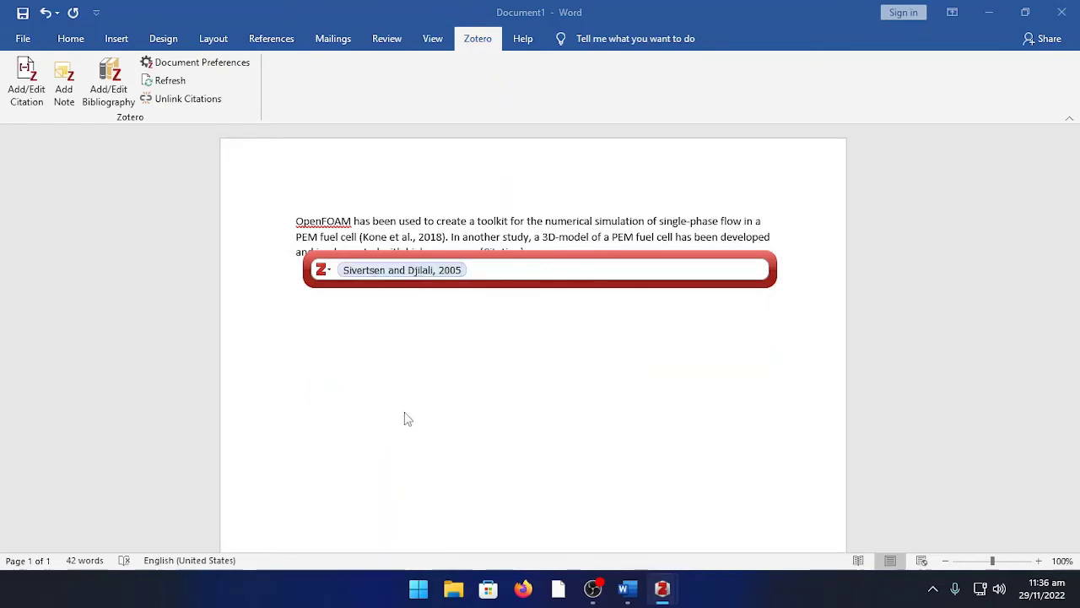
{"action": "key", "text": "Return"}
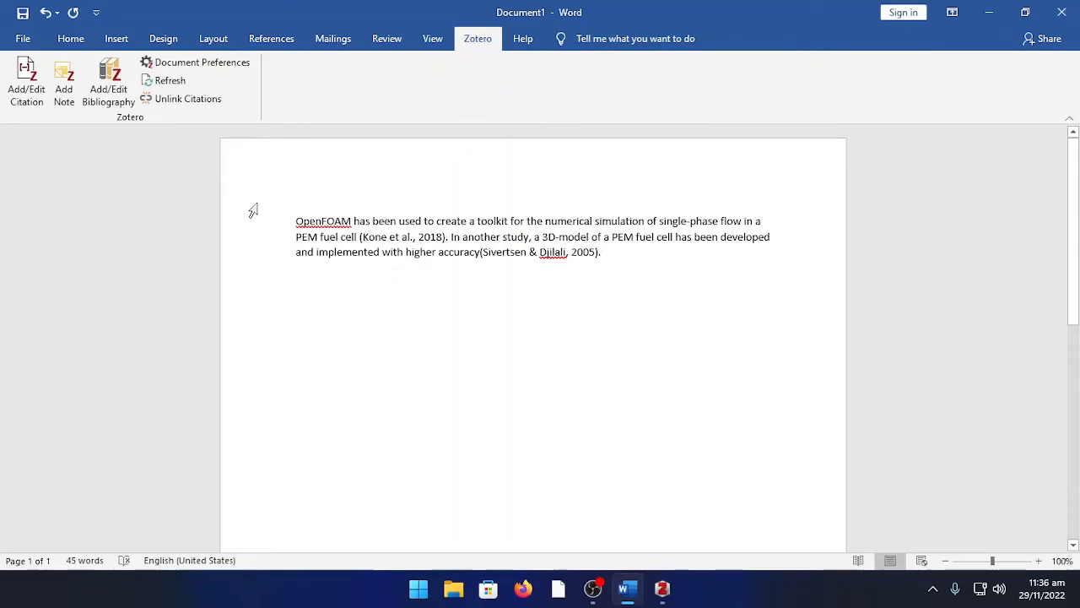
- Start a new paragraph below the cited text, leaving one empty paragraph in between
{"action": "left_click", "coordinate": [622, 265]}
{"action": "key", "text": "Return"}
{"action": "key", "text": "Return"}
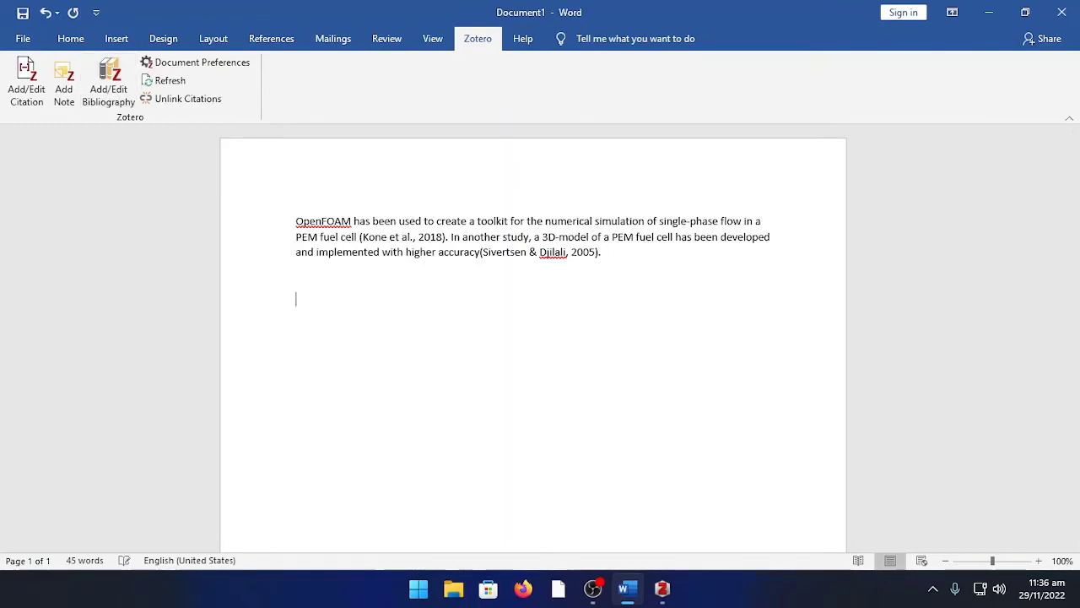
- Insert a Zotero bibliography of the cited articles in the empty paragraph below the text
{"action": "left_click", "coordinate": [109, 82]}
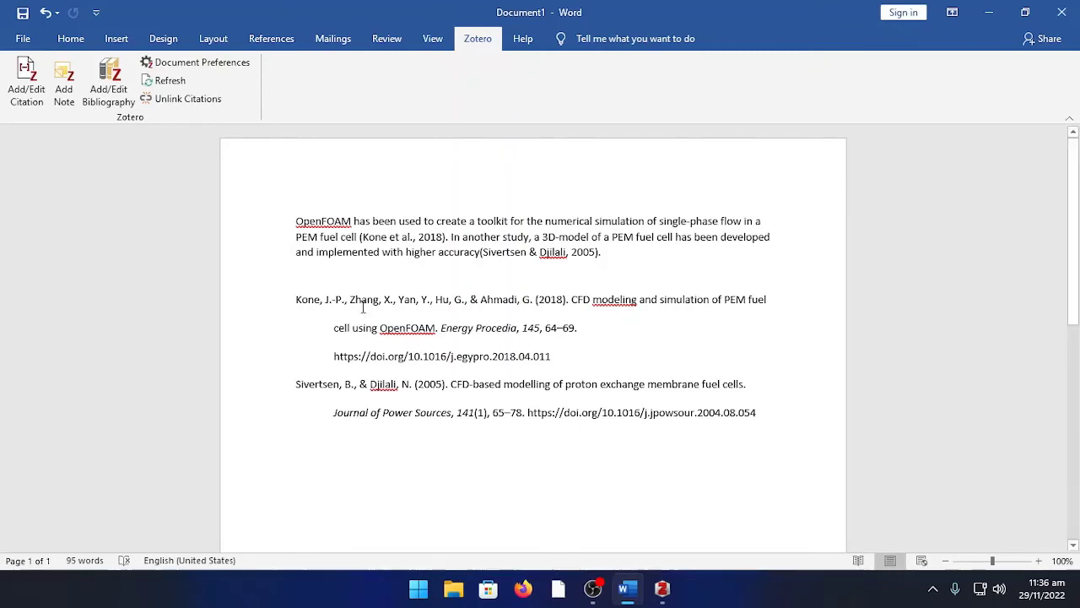
{"action": "left_click", "coordinate": [337, 281]}
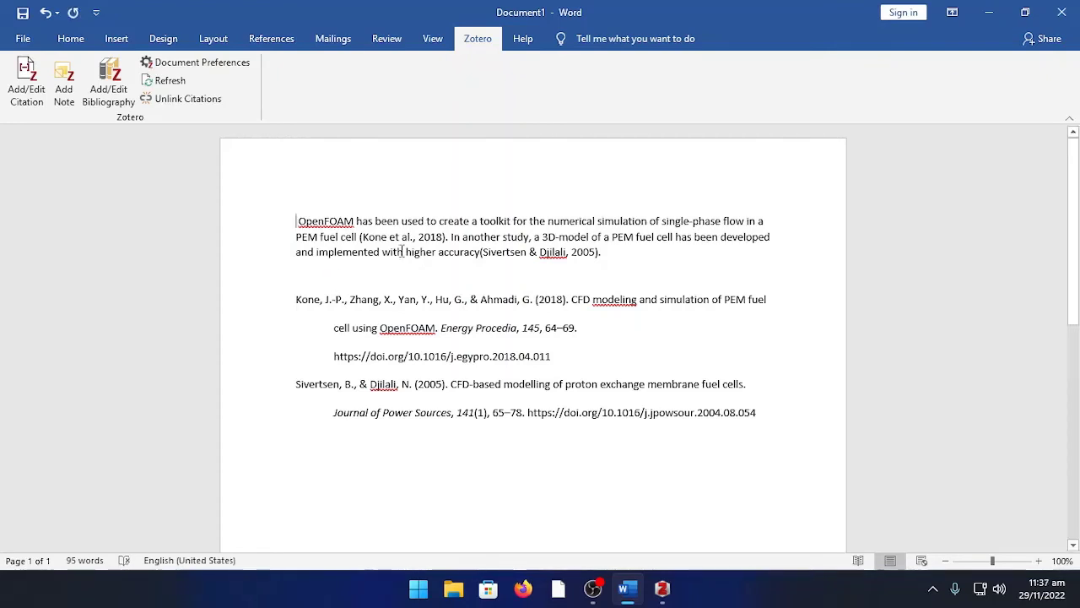
- Switch to Zotero, add processes-09-00688-v2.pdf from the desktop to the My Research collection and retrieve its metadata
{"action": "left_click", "coordinate": [989, 12]}
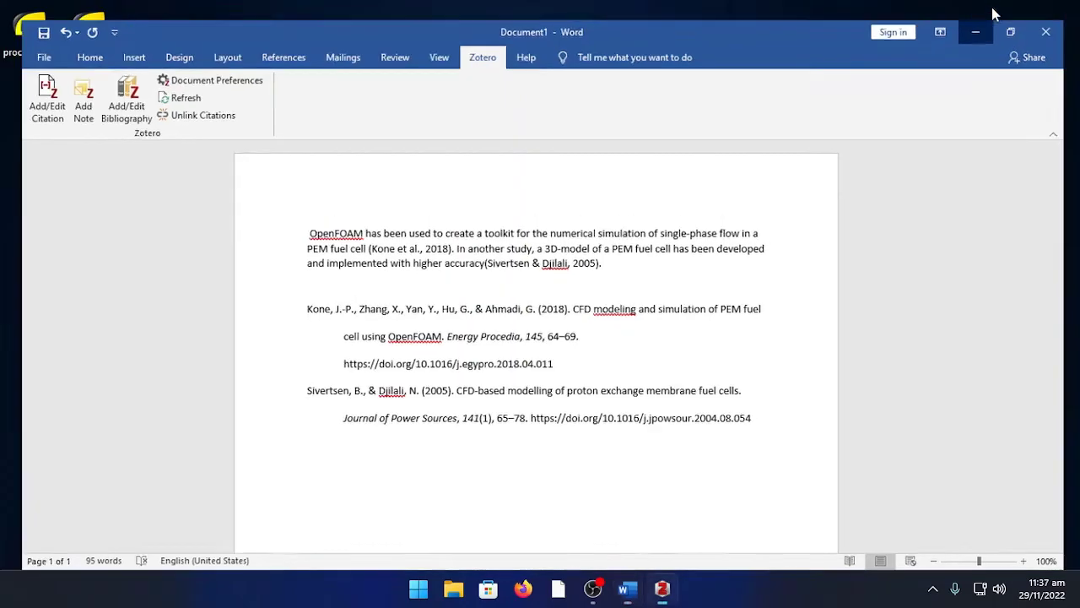
{"action": "left_click", "coordinate": [298, 103]}
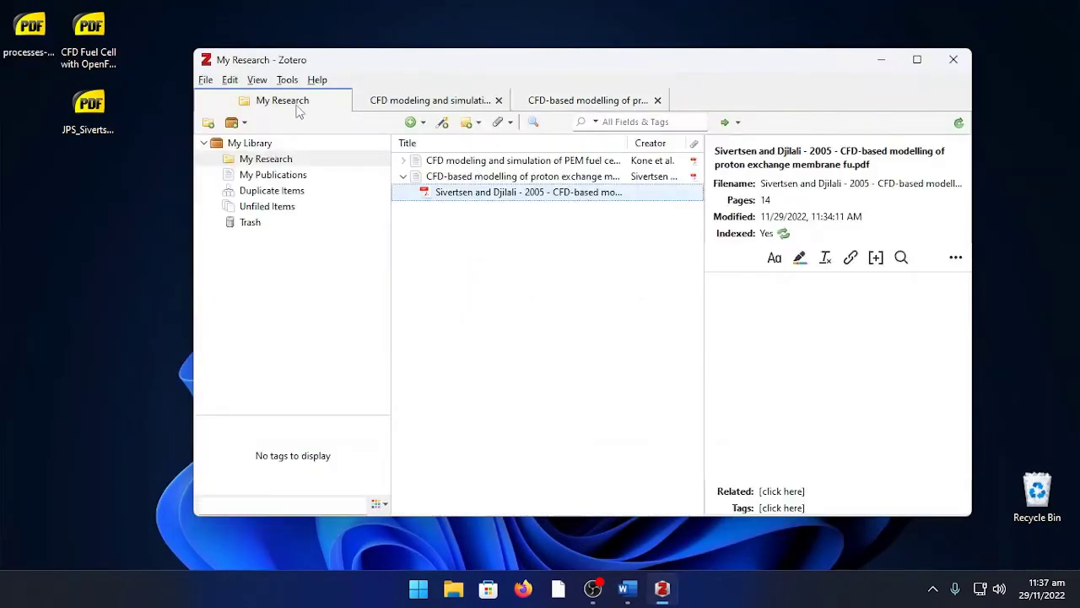
{"action": "left_click_drag", "start_coordinate": [29, 34], "coordinate": [530, 282]}
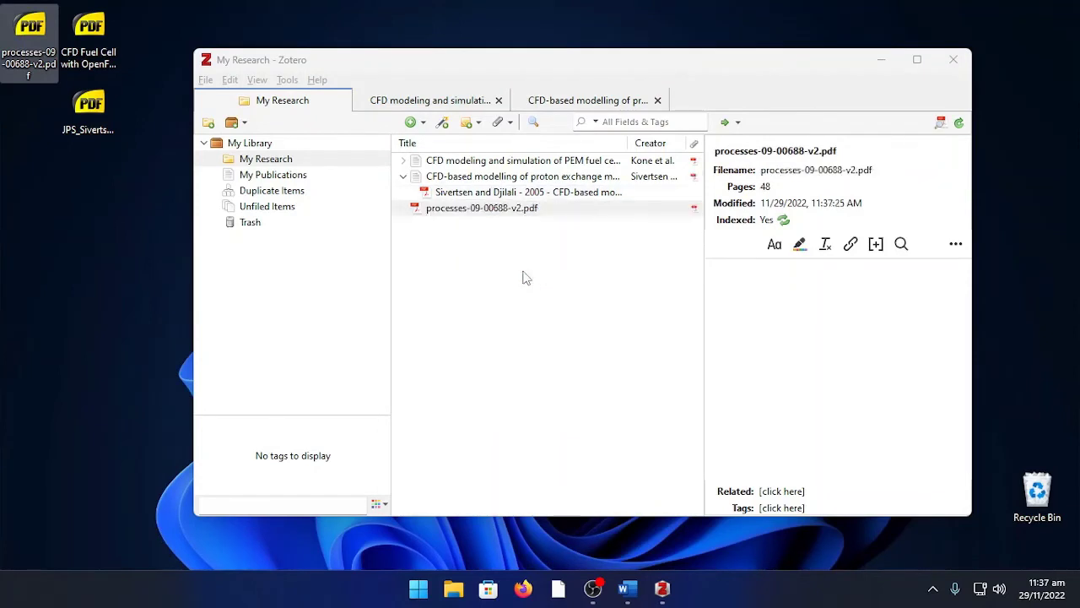
{"action": "right_click", "coordinate": [475, 213]}
{"action": "left_click", "coordinate": [507, 394]}
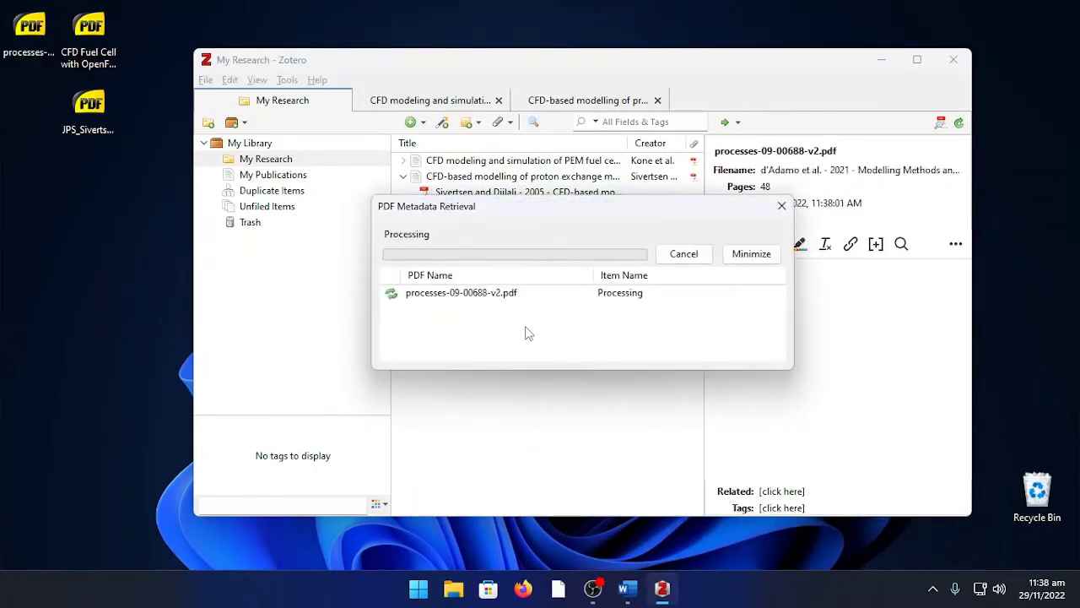
{"action": "left_click", "coordinate": [747, 260]}
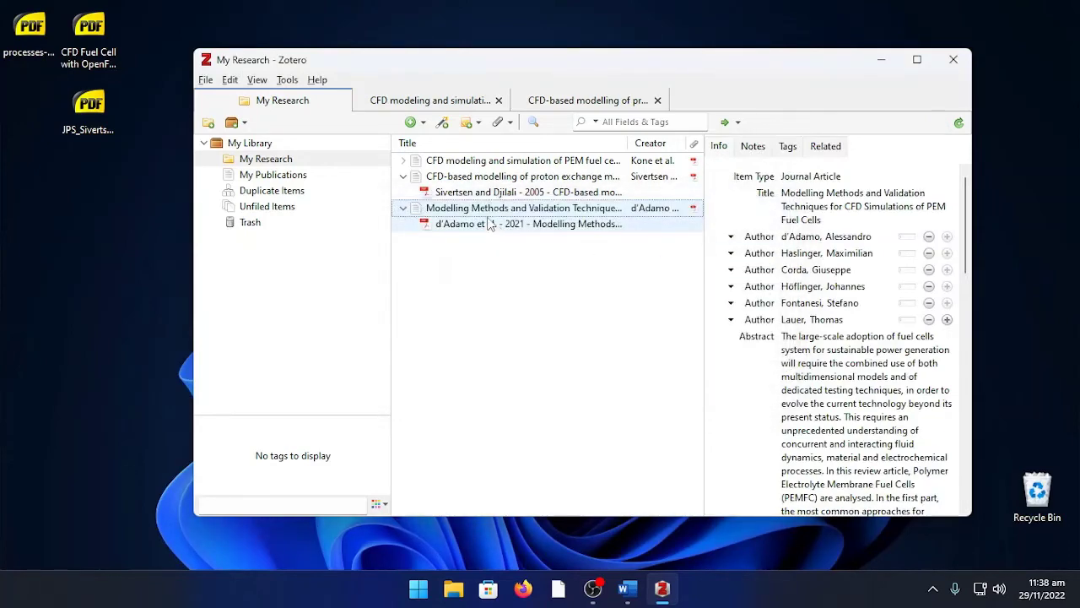
- Open the PDF of "Modelling Methods and Validation Techniques for CFD Simulations of PEM Fuel Cells" and skim its first pages
{"action": "double_click", "coordinate": [491, 224]}
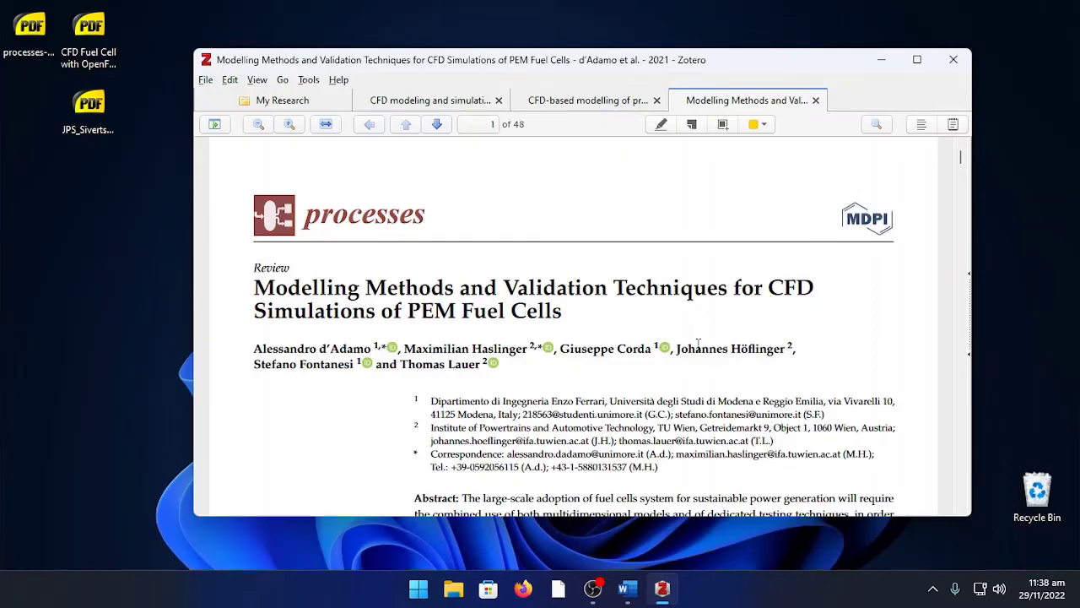
{"action": "scroll", "coordinate": [698, 342], "scroll_direction": "down", "scroll_amount": 15}
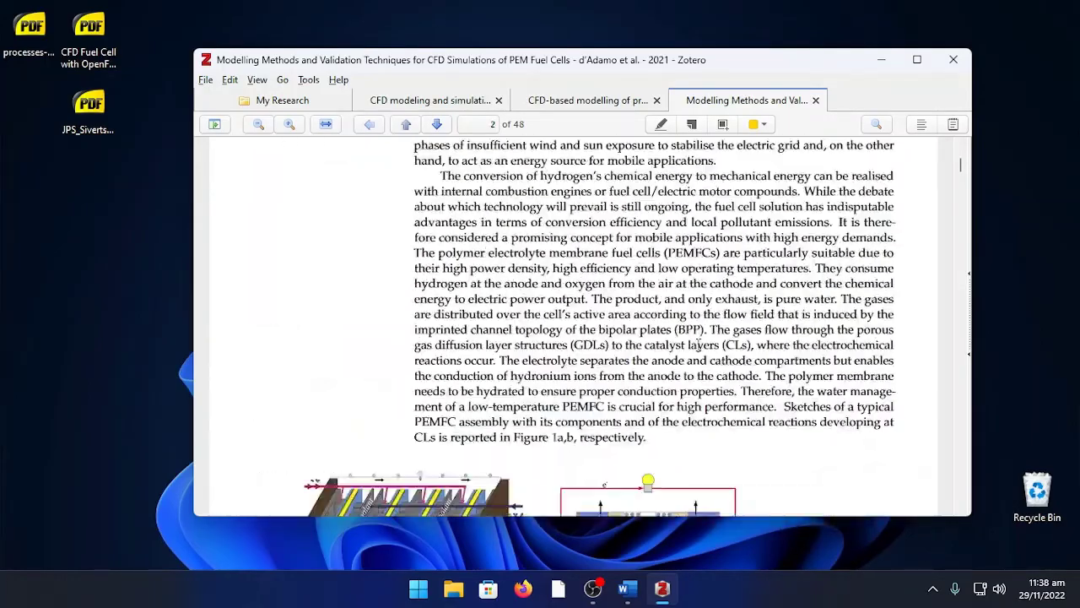